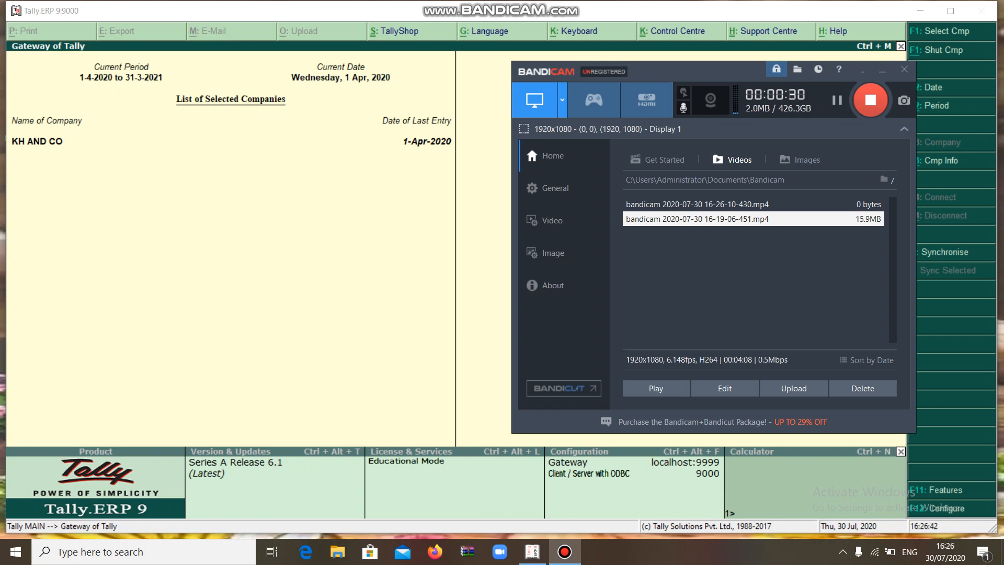
Start a new single ledger in KH AND CO and name it "Gst Purchases @5%".
click(882, 70)
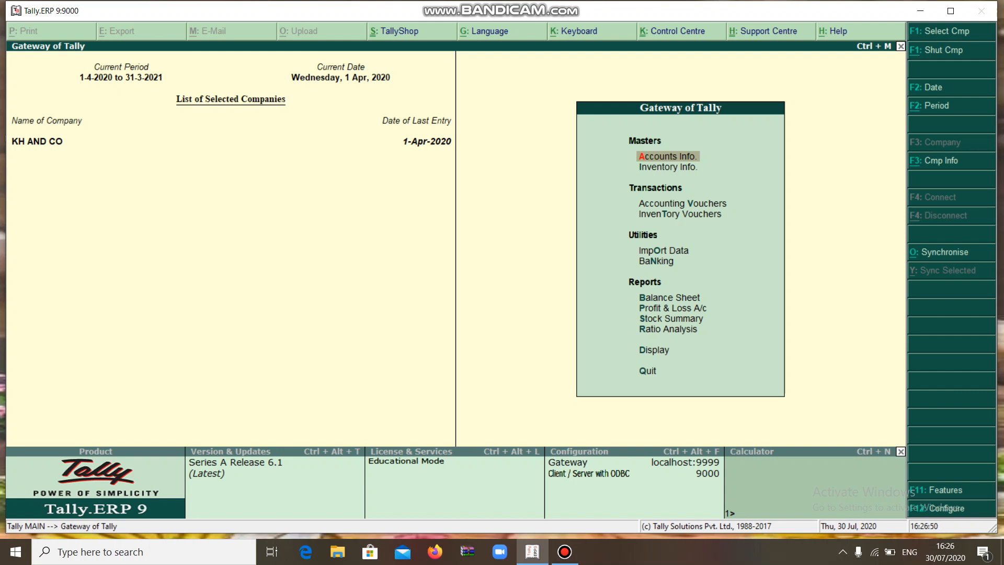
key(Return)
key(Down)
key(Return)
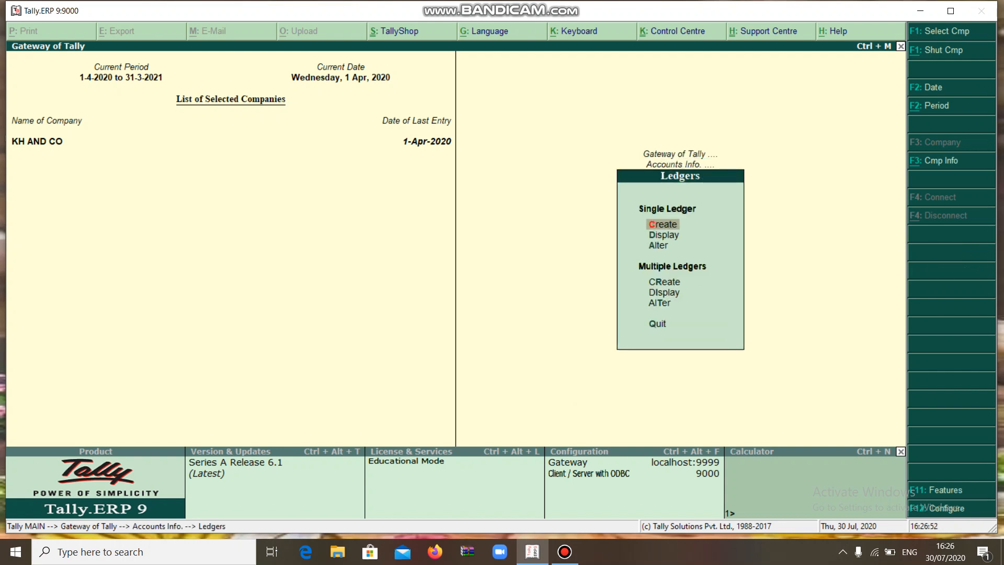
key(Return)
text(Gst)
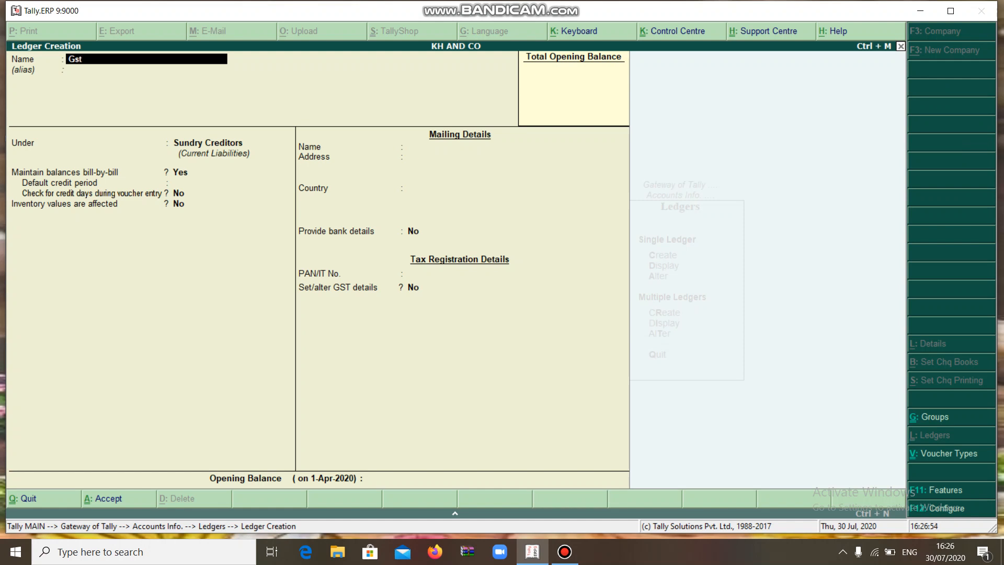
text( Purchases @5%)
key(Return)
key(Return)
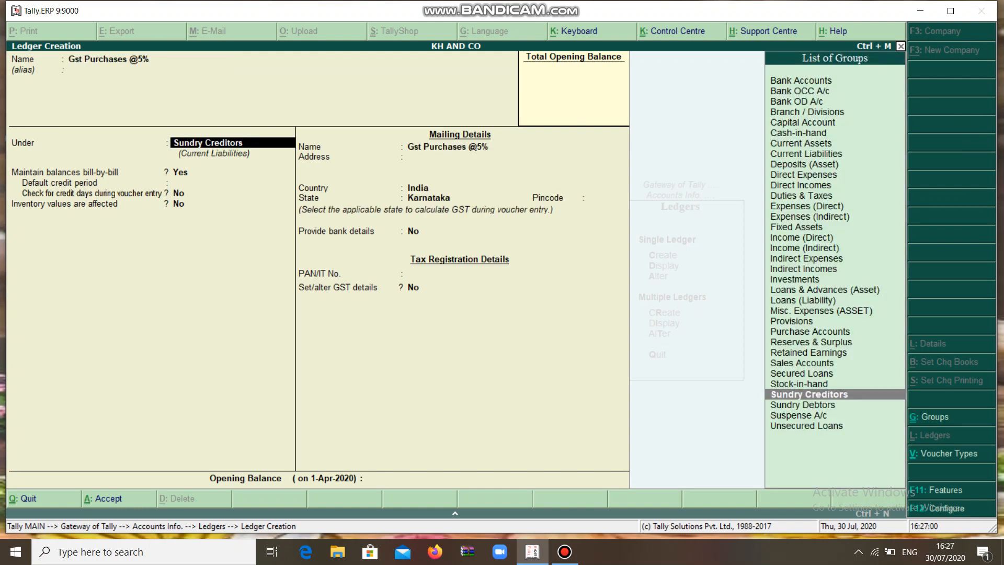
Place the Gst Purchases @5% ledger under Purchase Accounts, keeping inventory values affected and GST applicable.
text(P)
key(Down)
key(Down)
key(Down)
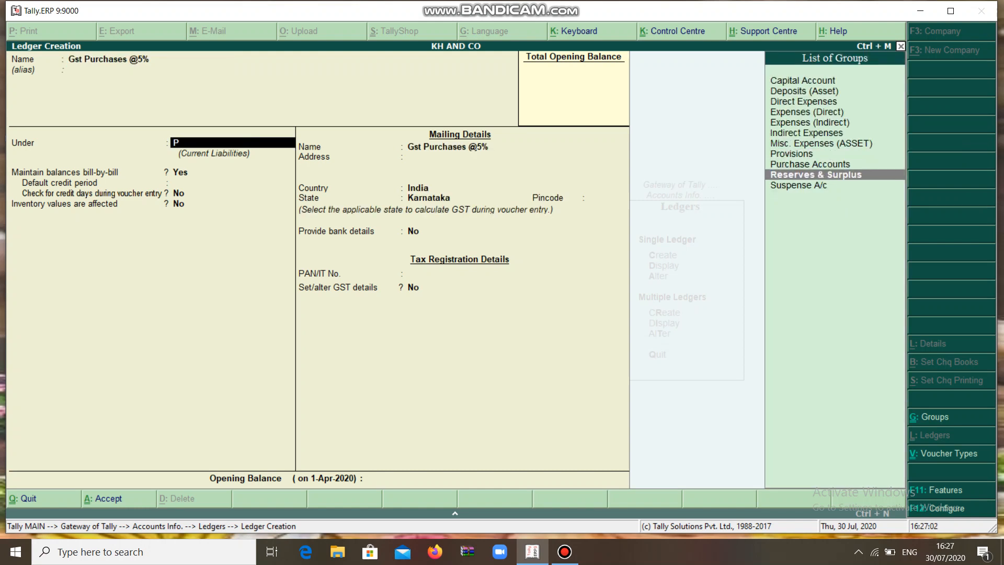
key(Up)
key(Return)
key(Return)
key(Return)
Enable GST details for the purchase ledger and set the nature of transaction to Purchase Taxable.
key(y)
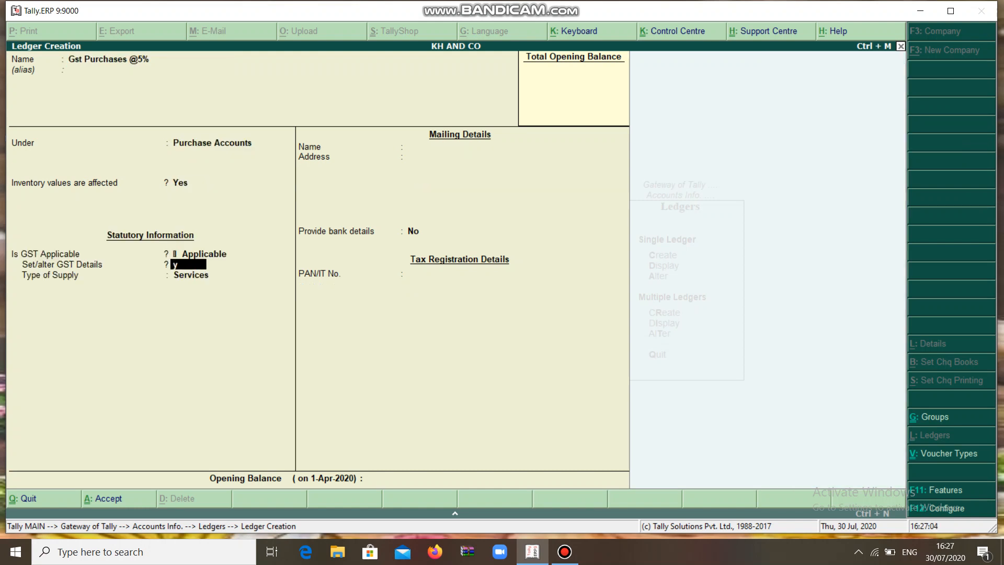
key(Return)
key(Down)
key(Down)
key(Down)
key(Down)
key(Down)
key(Down)
key(Down)
key(Down)
key(Down)
key(Down)
key(Down)
key(Down)
key(Down)
key(Down)
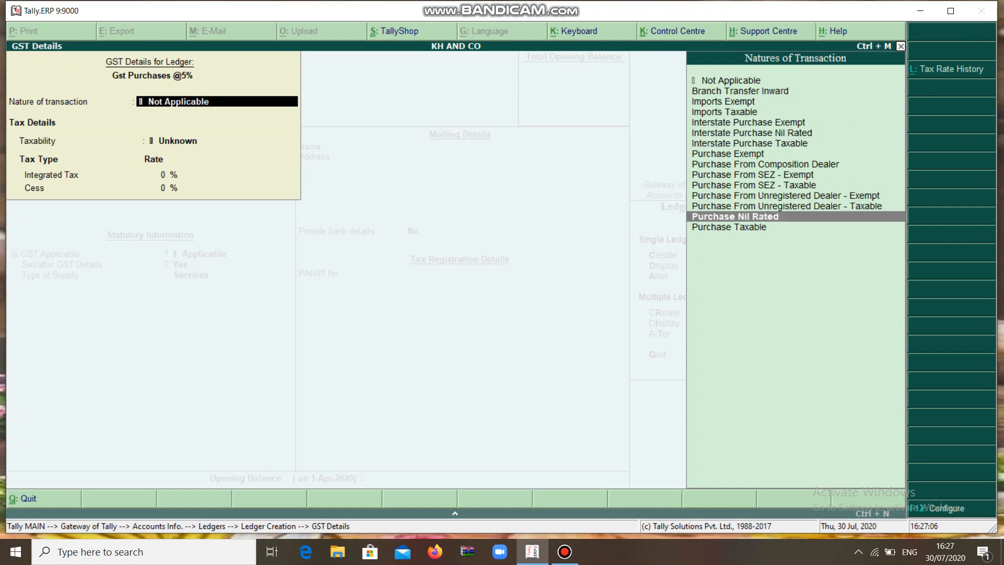
key(Return)
key(Return)
key(Return)
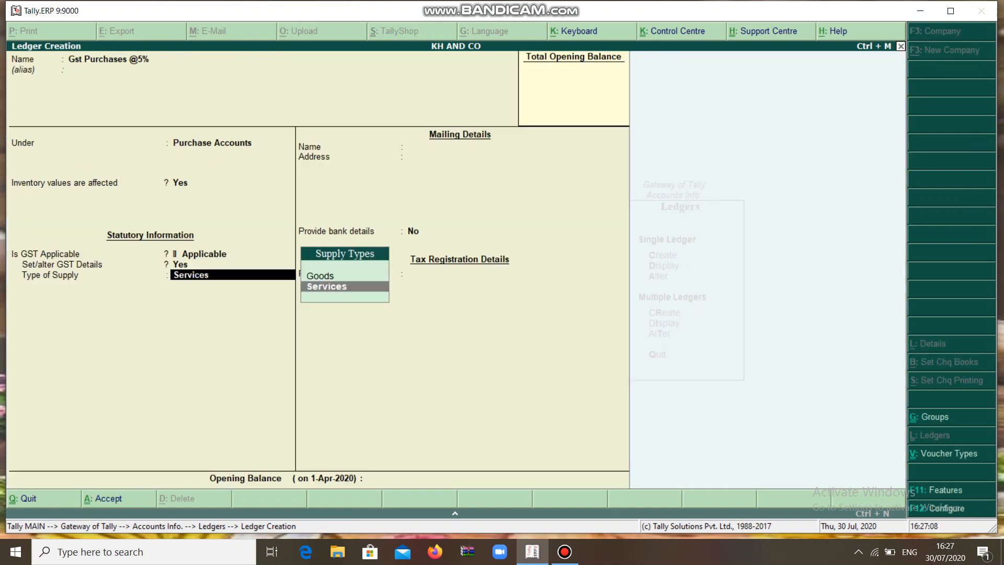
Set the purchase ledger's type of supply to Goods and save the ledger.
key(Up)
key(Return)
key(Return)
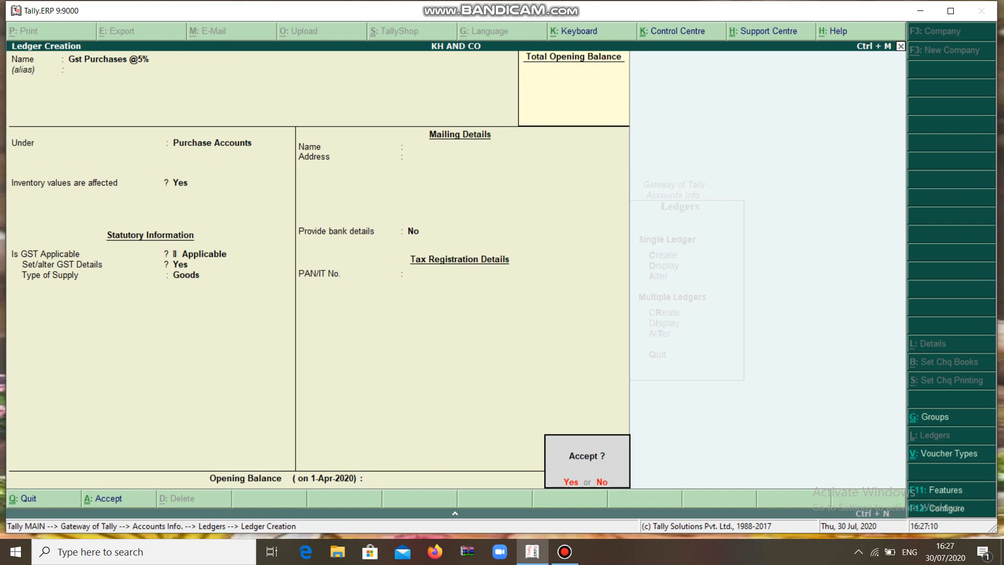
key(Return)
Name the next ledger "Input Cgst @2.5%" and place it under Duties & Taxes.
text(Input Cgst)
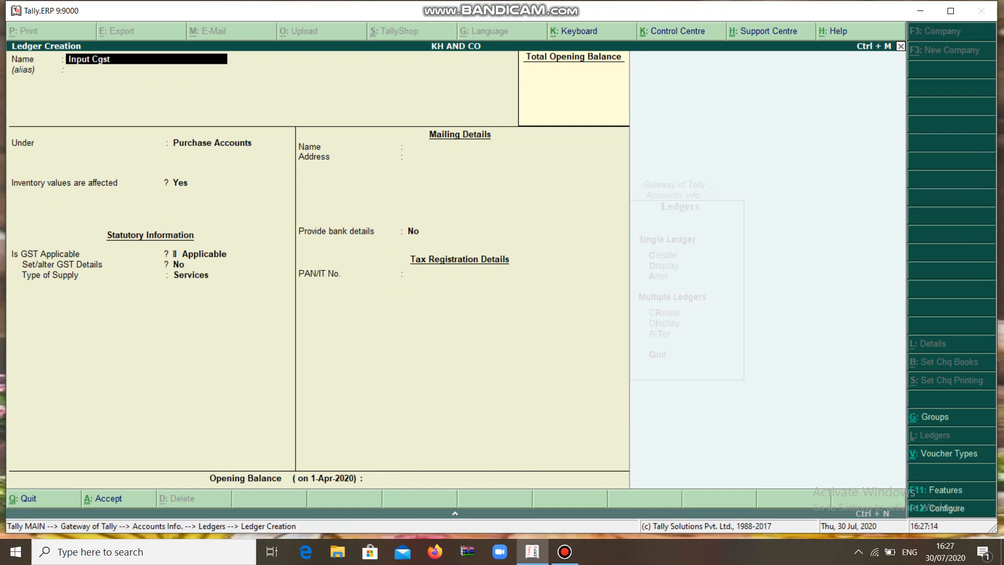
text( @2.5%)
key(Return)
key(Return)
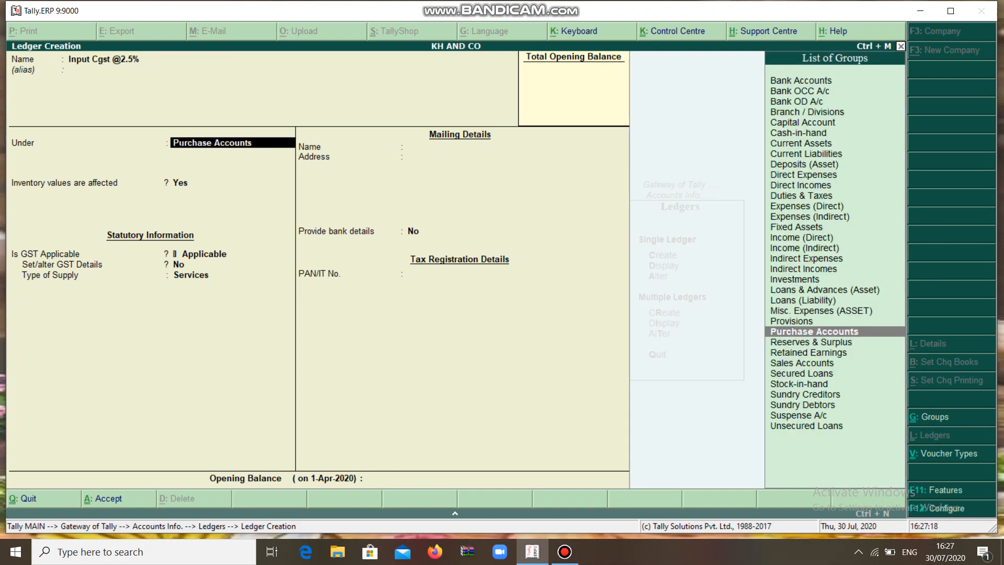
text(Du)
key(Return)
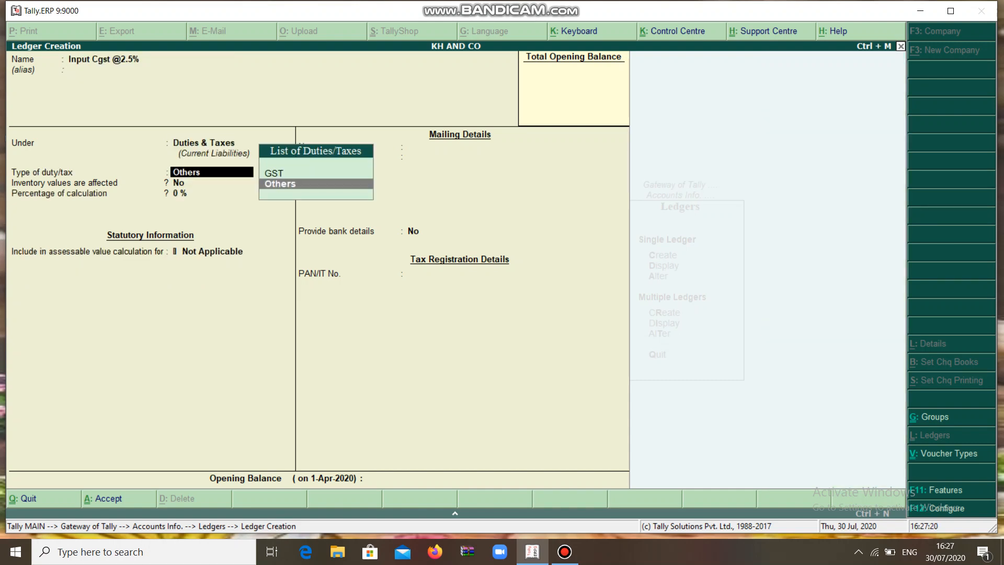
Set the Input Cgst ledger's duty type to GST, tax type to Central Tax and percentage of calculation to 2.5%.
key(Up)
key(Return)
key(Return)
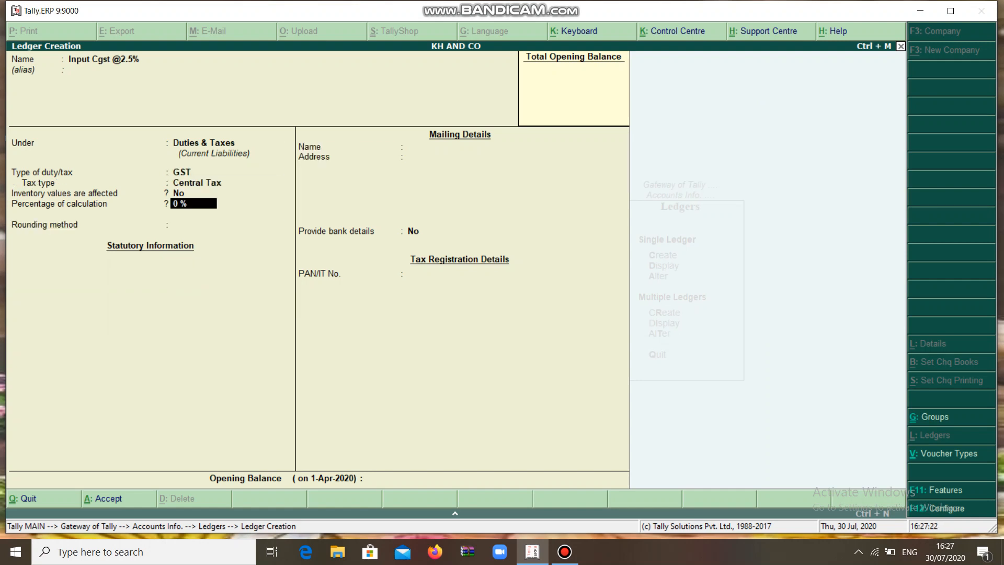
text(2.5)
key(Return)
Give the Input Cgst ledger Normal Rounding with a rounding limit of 1 and save it.
key(Down)
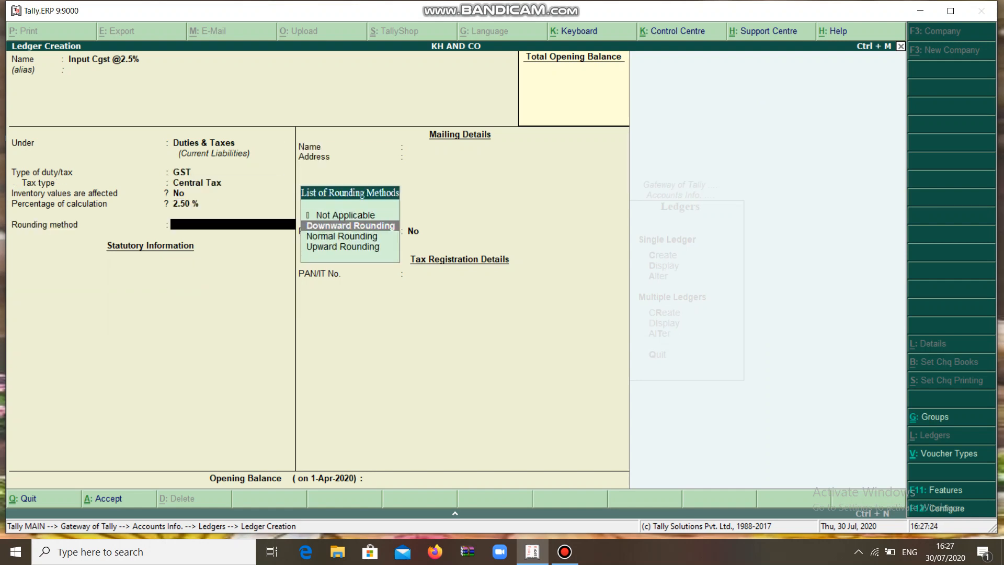
key(Down)
key(Return)
key(Return)
key(Return)
key(Return)
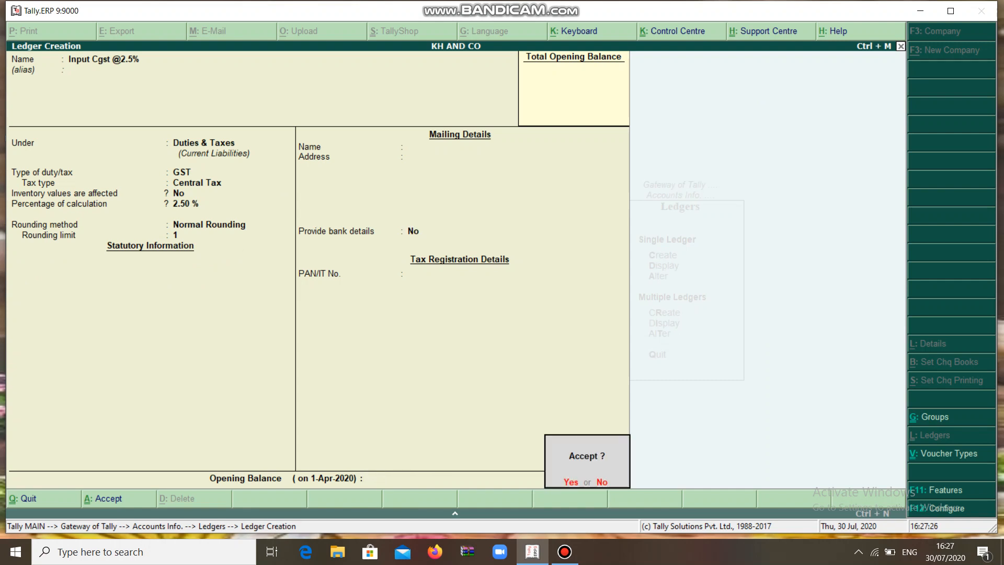
key(Return)
Name the next ledger "Input Sgst @2.5%" and keep it under Duties & Taxes.
text(In)
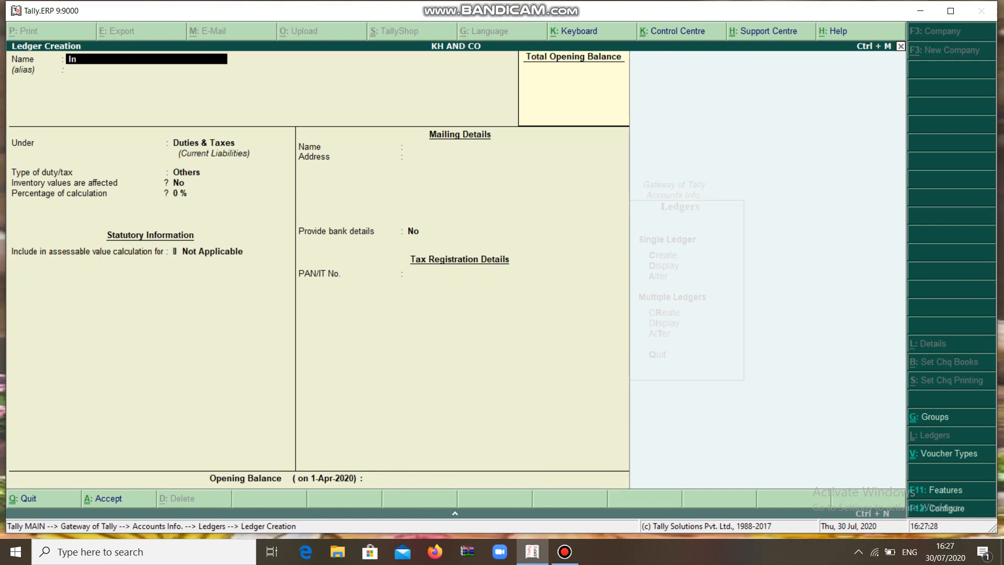
text(put Sgst @2.5%)
key(Return)
key(Return)
key(Return)
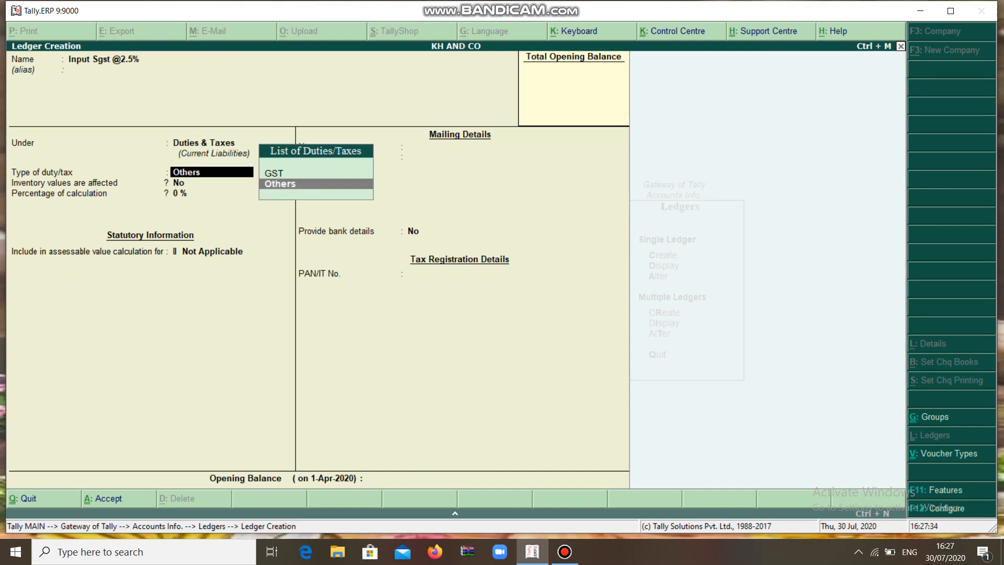
Set the Input Sgst ledger's duty type to GST, tax type to State Tax and percentage of calculation to 2.5%.
key(Up)
key(Return)
key(Down)
key(Down)
key(Down)
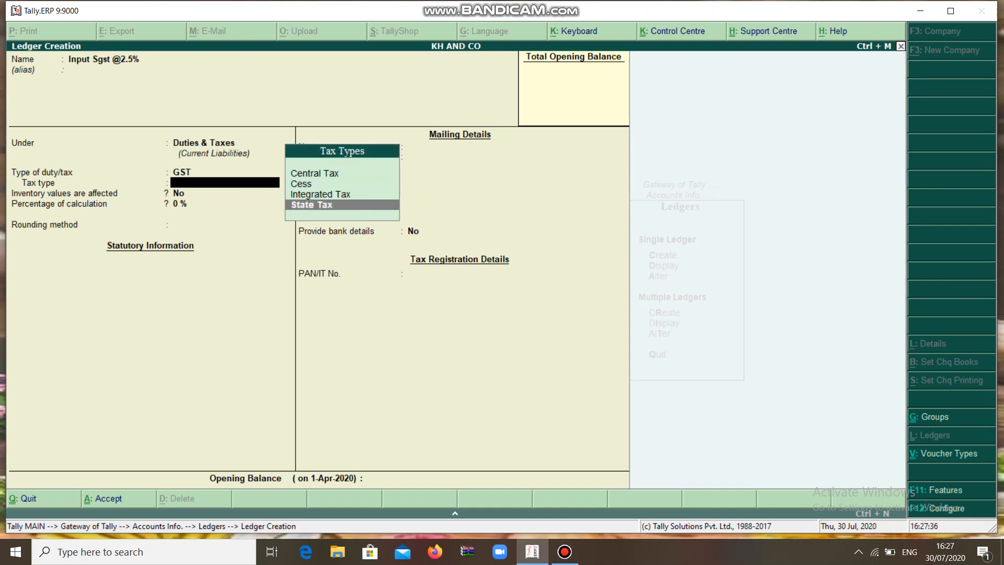
key(Return)
text(2.5)
key(Return)
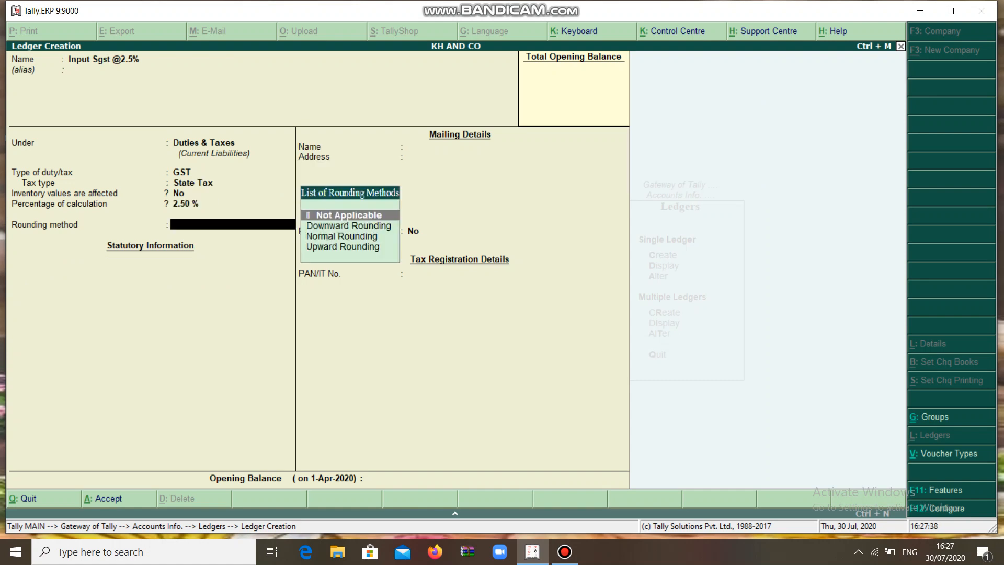
Give the Input Sgst ledger Normal Rounding with a rounding limit of 1 and save it.
key(Down)
key(Down)
key(Return)
text(11)
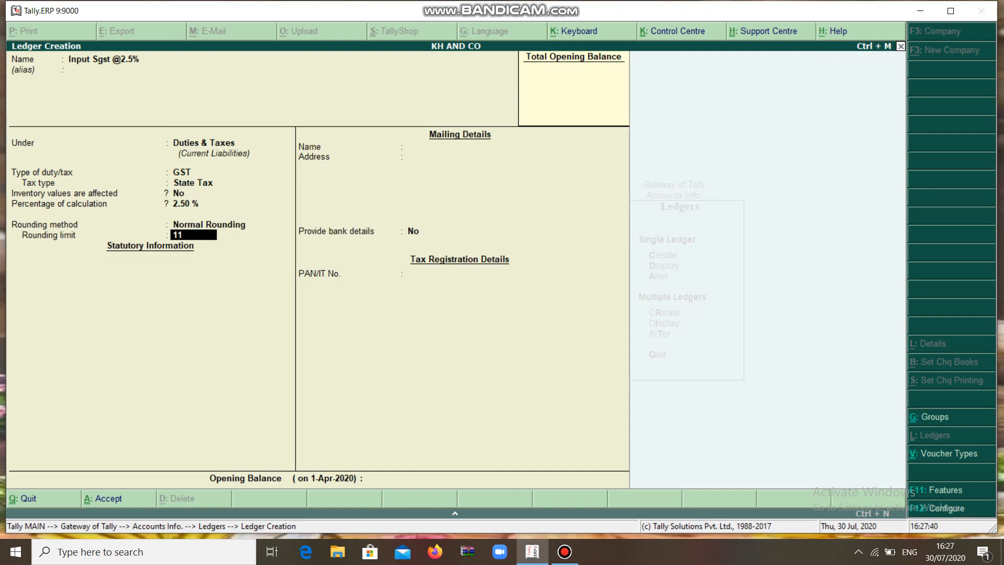
key(Return)
key(Up)
text(1)
key(Return)
key(Return)
key(Return)
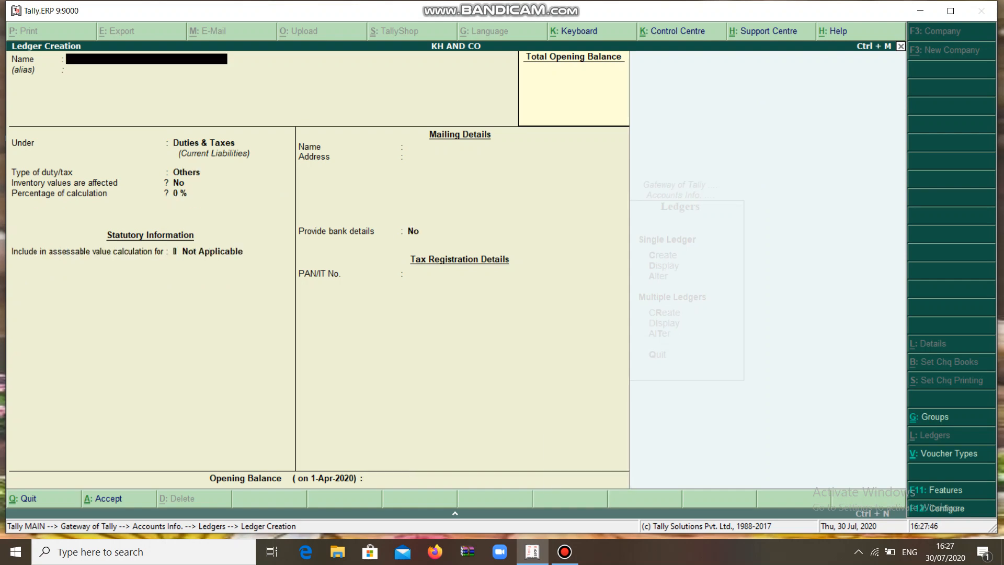
Name the next ledger "NNN AND CO".
text(NNN AND C)
key(Return)
key(Return)
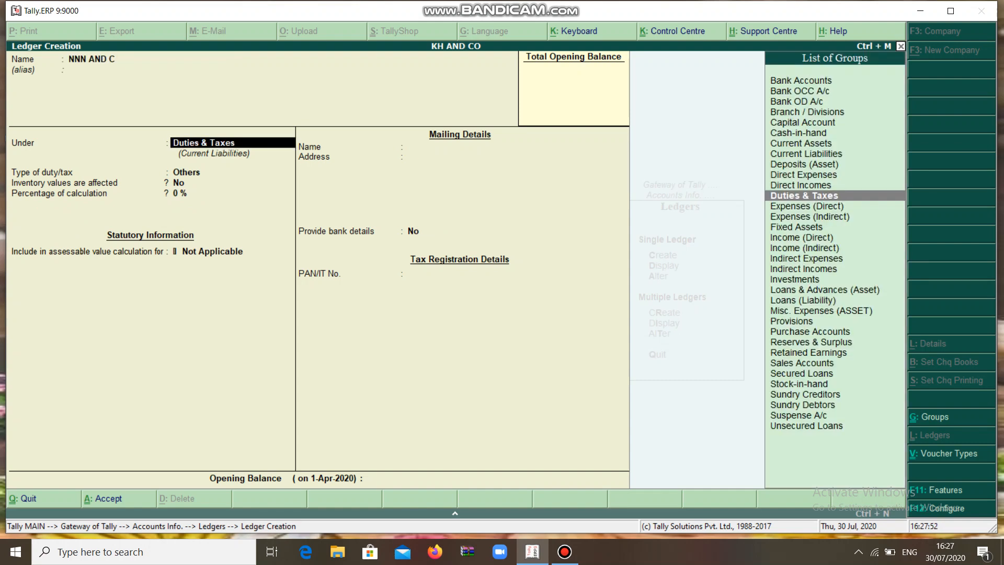
key(BackSpace)
key(BackSpace)
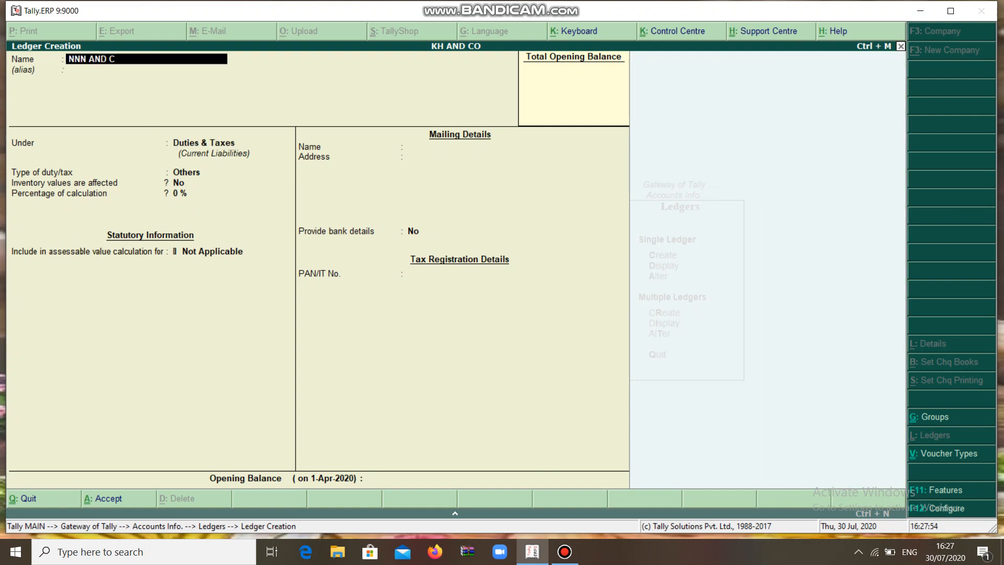
key(BackSpace)
text(CO)
key(Return)
key(Return)
Place the NNN AND CO ledger under Sundry Creditors and keep the default balance, mailing and bank settings.
text(S)
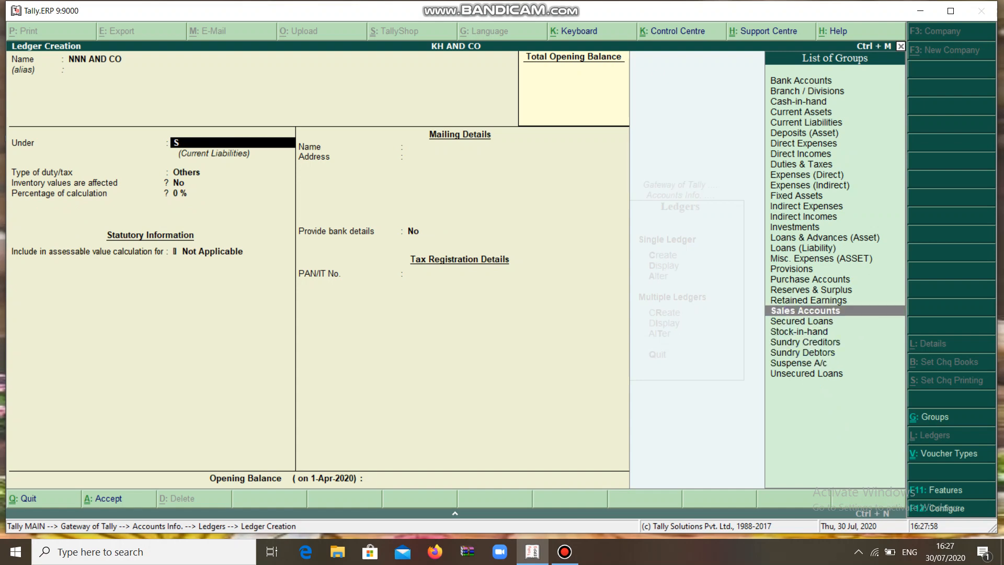
key(Down)
key(Down)
key(Down)
key(Return)
key(Return)
key(Return)
key(Return)
key(Return)
key(Return)
key(Return)
key(Return)
key(Return)
key(Return)
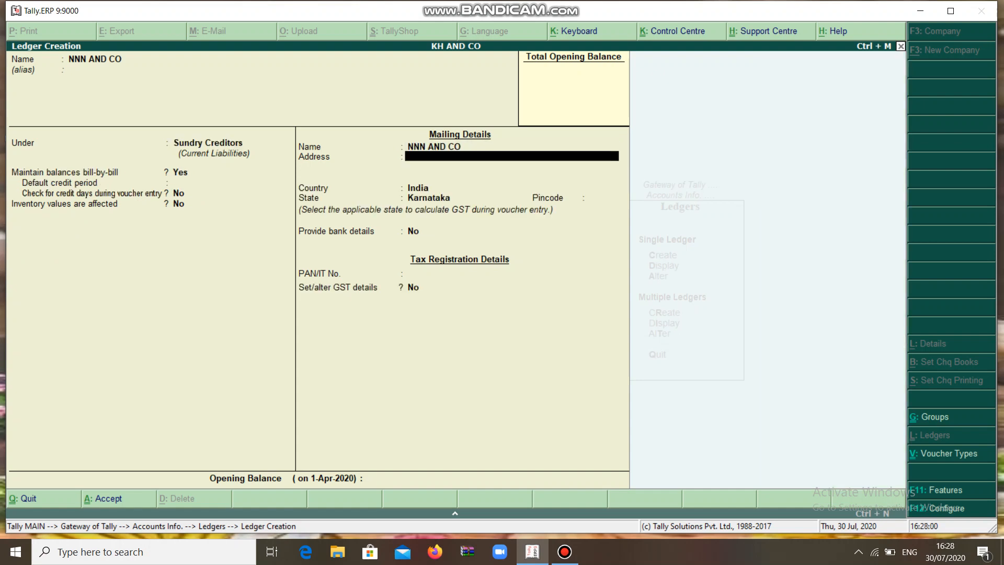
key(Return)
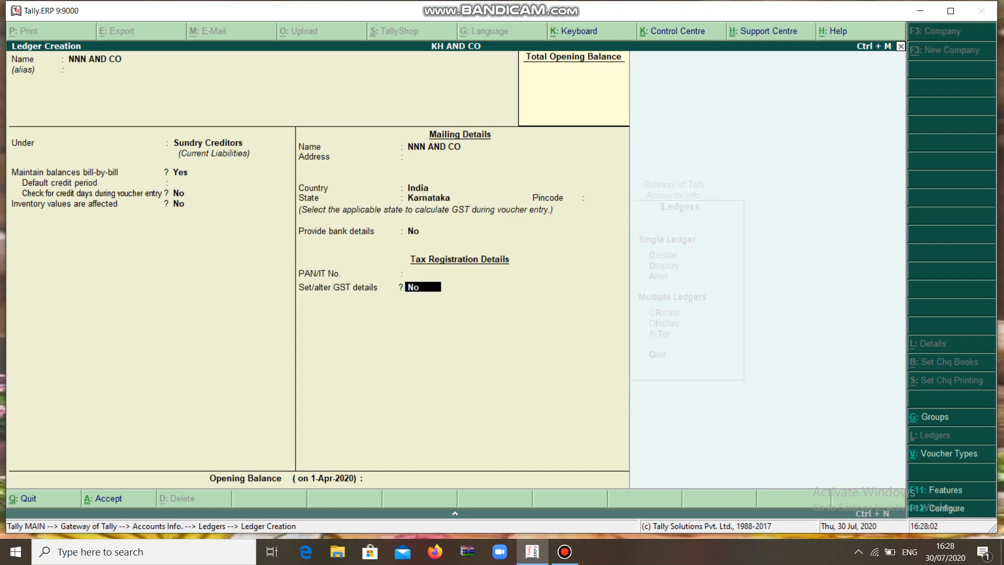
Enable GST details for NNN AND CO with Regular registration and its GSTIN, save the ledger and return to the Gateway of Tally.
text(Y)
key(Return)
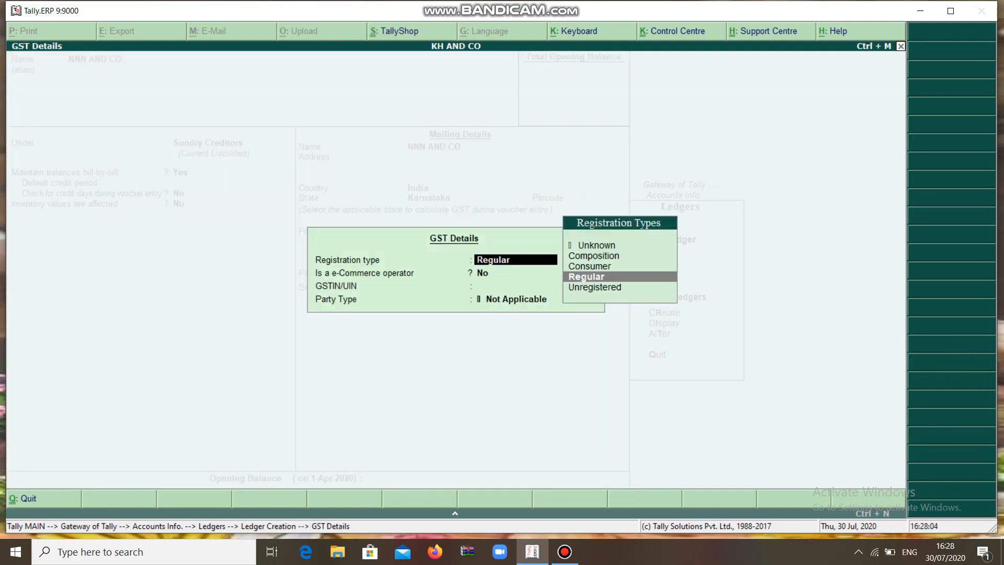
key(Return)
key(Return)
text(2)
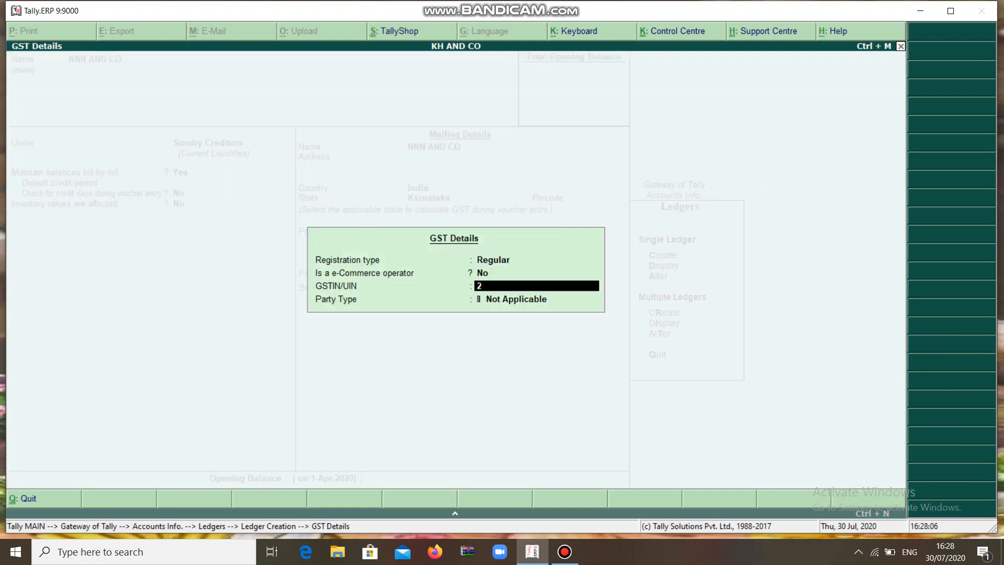
text(9KKKKK1234A1Z5)
key(Return)
key(Return)
key(Return)
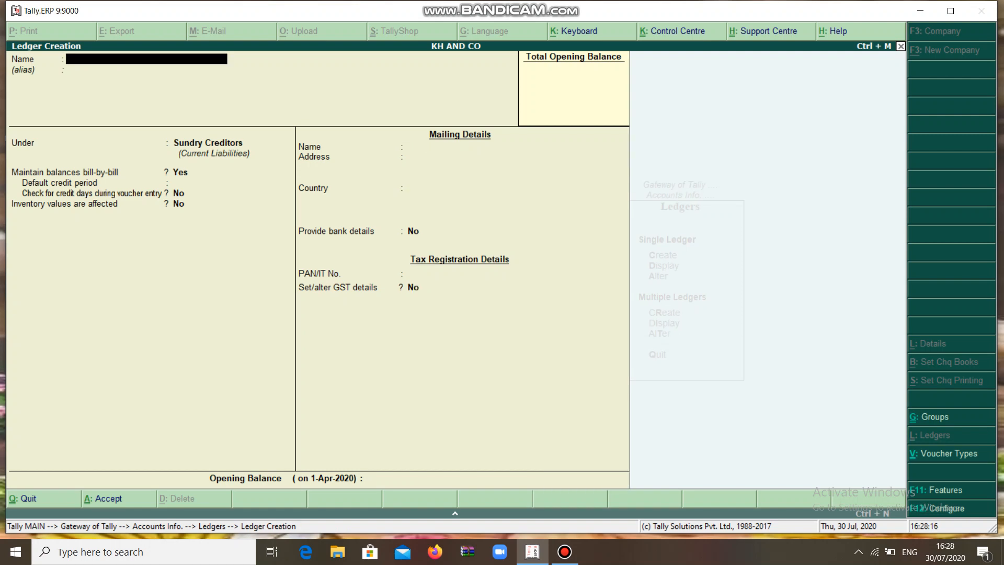
key(Escape)
key(Return)
key(Escape)
key(Escape)
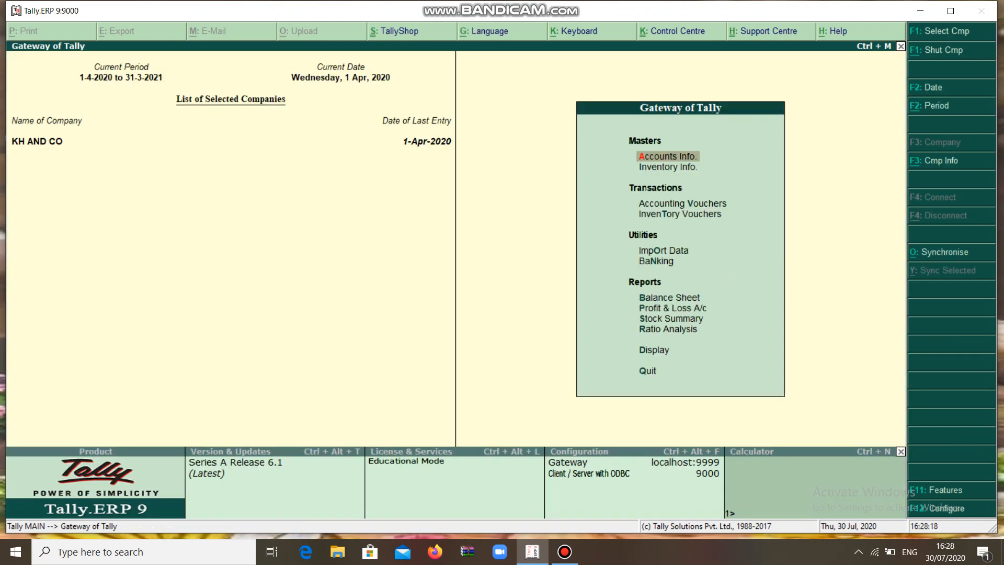
Display the multiple stock item list for All Items to check the available items, then return to the Gateway of Tally.
key(Down)
key(Return)
key(Down)
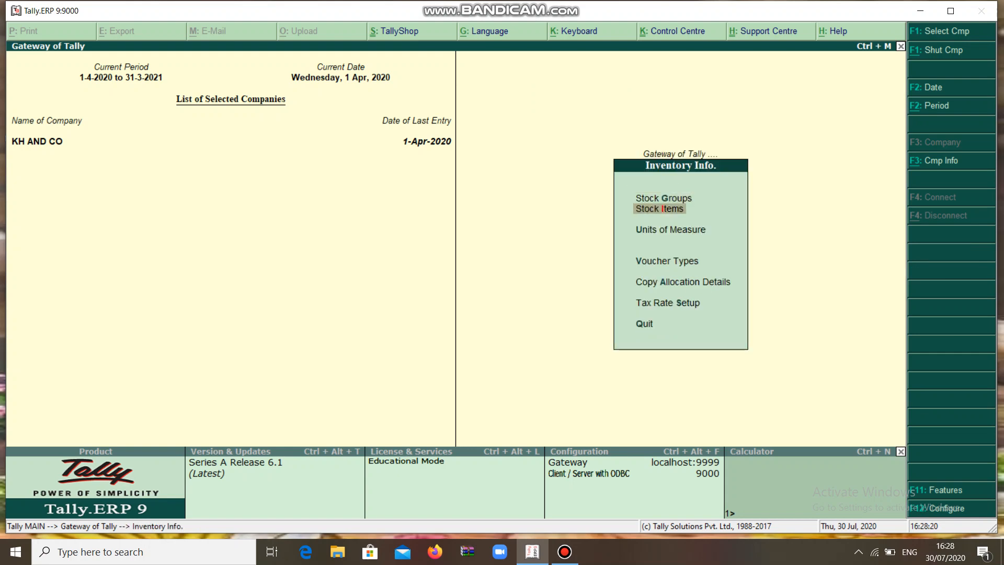
key(Return)
key(Down)
key(Down)
key(Down)
key(Down)
key(Return)
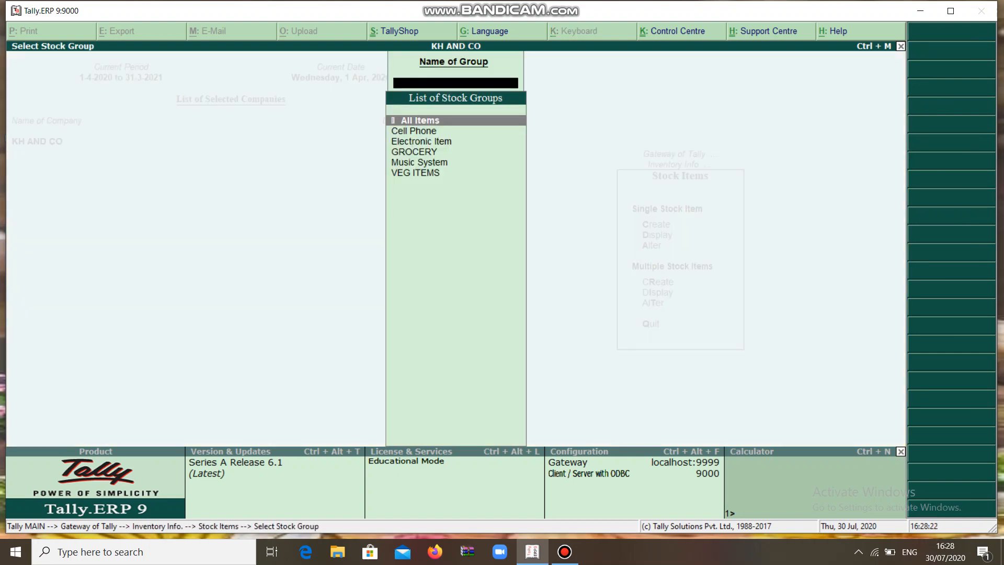
key(Return)
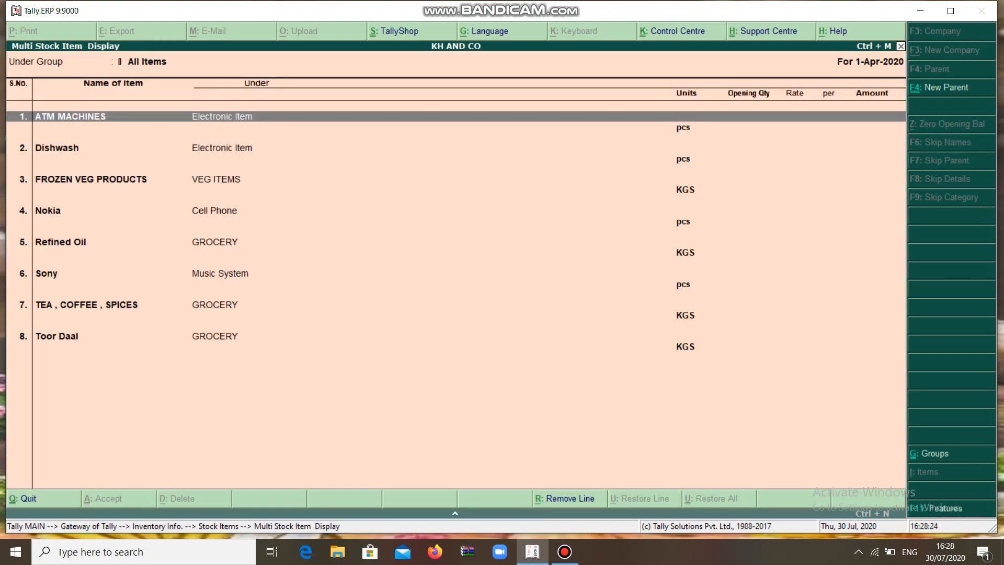
key(Escape)
key(Escape)
key(Escape)
key(Escape)
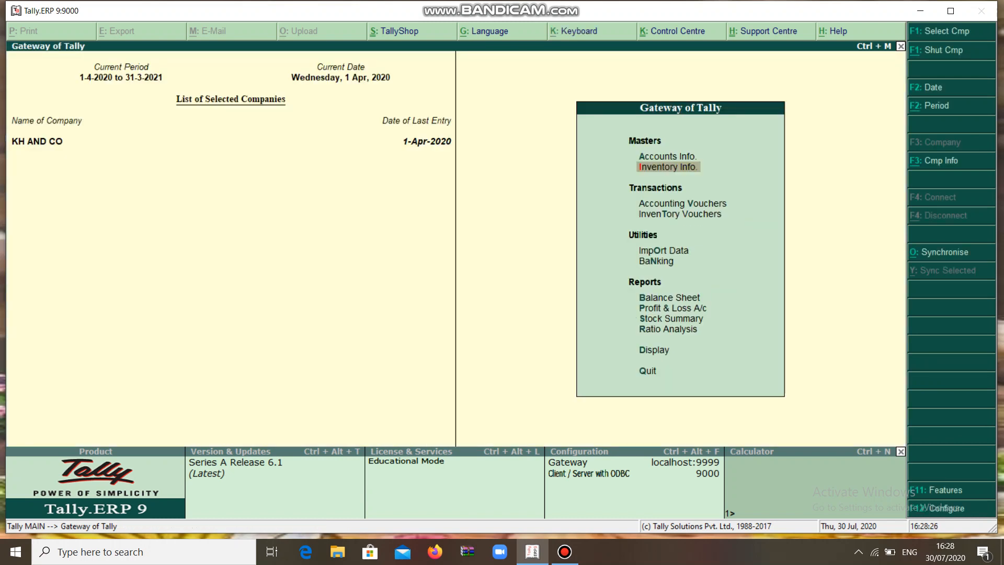
Open a new Purchase accounting voucher.
key(Down)
key(Down)
key(Up)
key(Return)
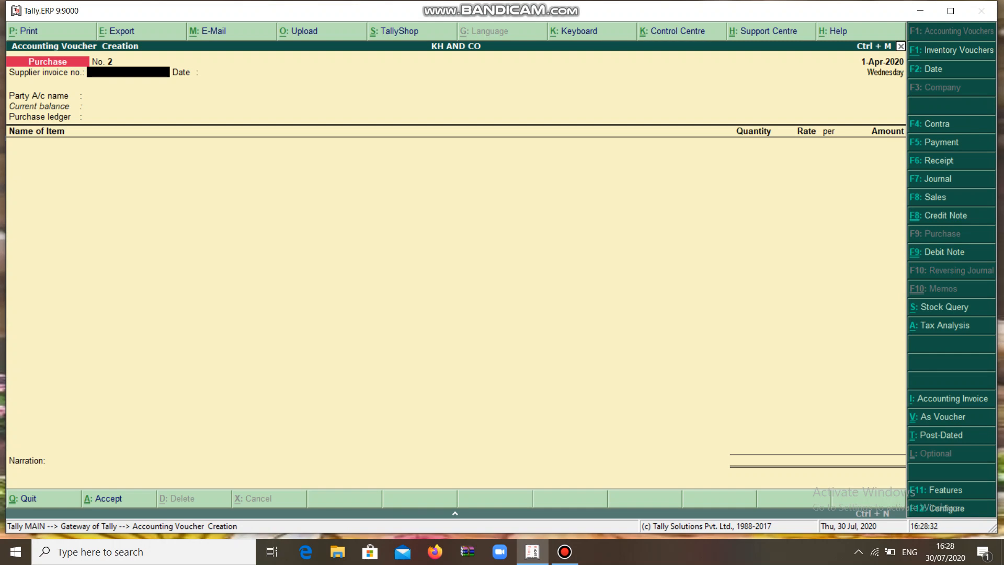
Enter supplier invoice number 2 dated 1-Apr-2020 and choose NNN AND CO as the party account.
text(2)
key(Return)
key(Return)
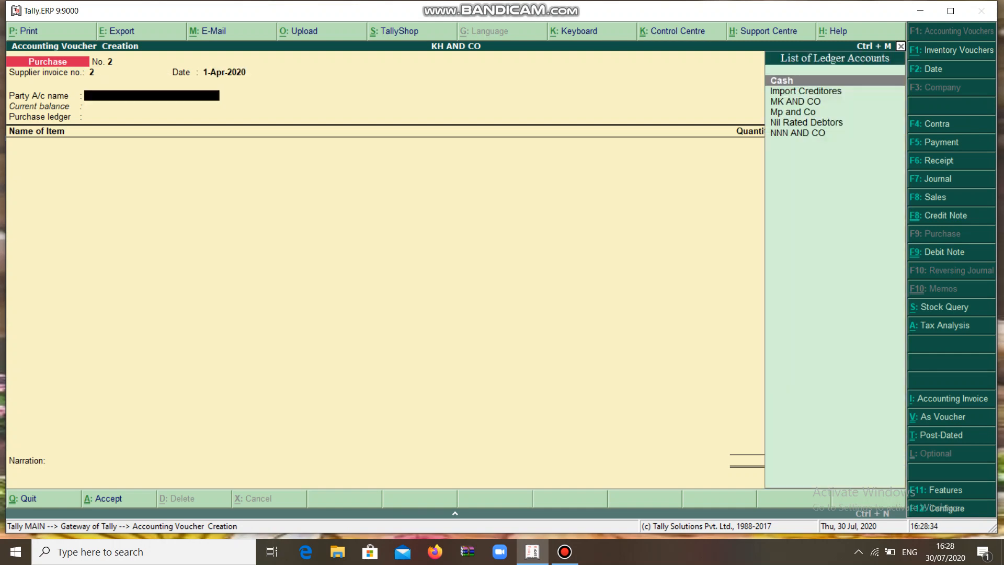
key(Down)
key(Down)
key(Down)
key(Down)
key(Down)
key(Return)
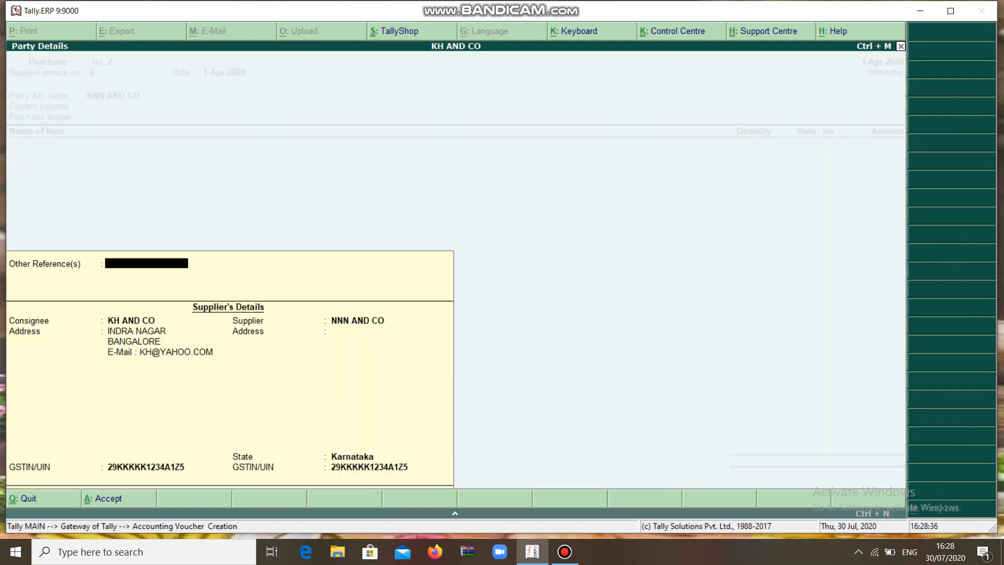
Accept the default supplier details for NNN AND CO and choose Gst Purchases @5% as the purchase ledger.
key(Return)
key(Return)
key(Return)
key(Return)
key(Return)
key(Return)
key(Return)
key(Return)
key(Return)
key(Return)
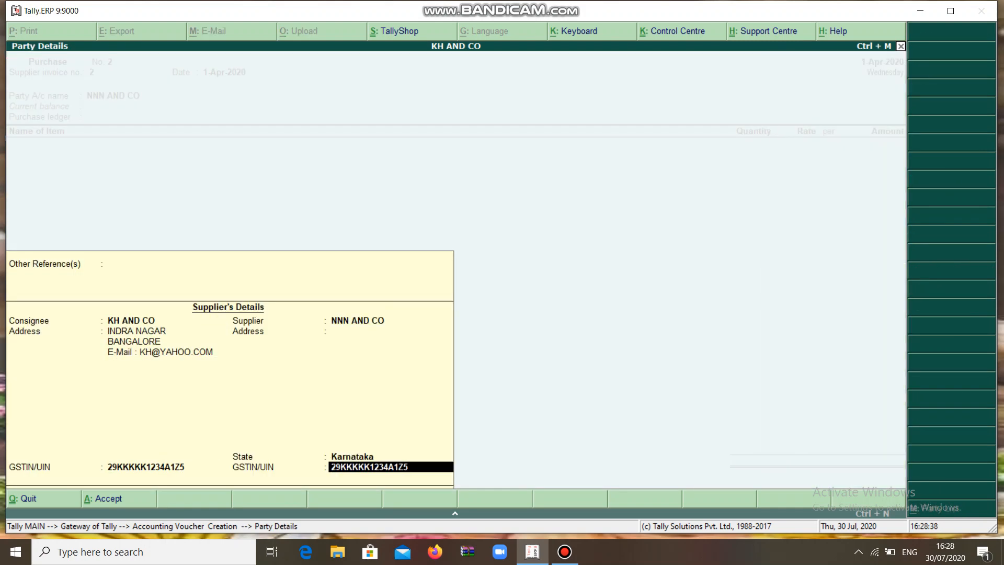
key(Return)
key(Return)
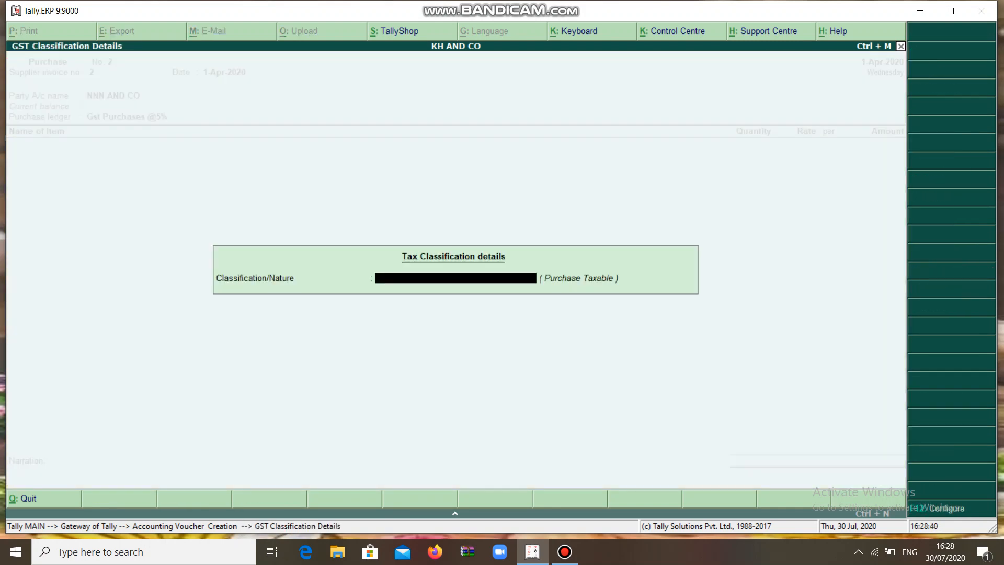
Set the purchase voucher's GST classification/nature to Purchase Taxable.
key(Down)
key(Down)
key(Down)
key(Down)
key(Down)
key(Down)
key(Down)
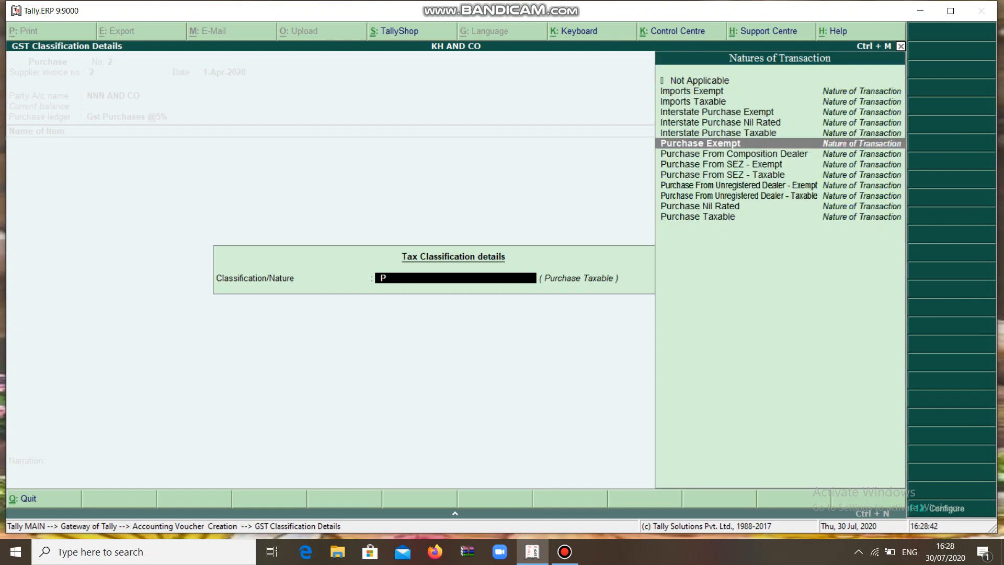
key(Return)
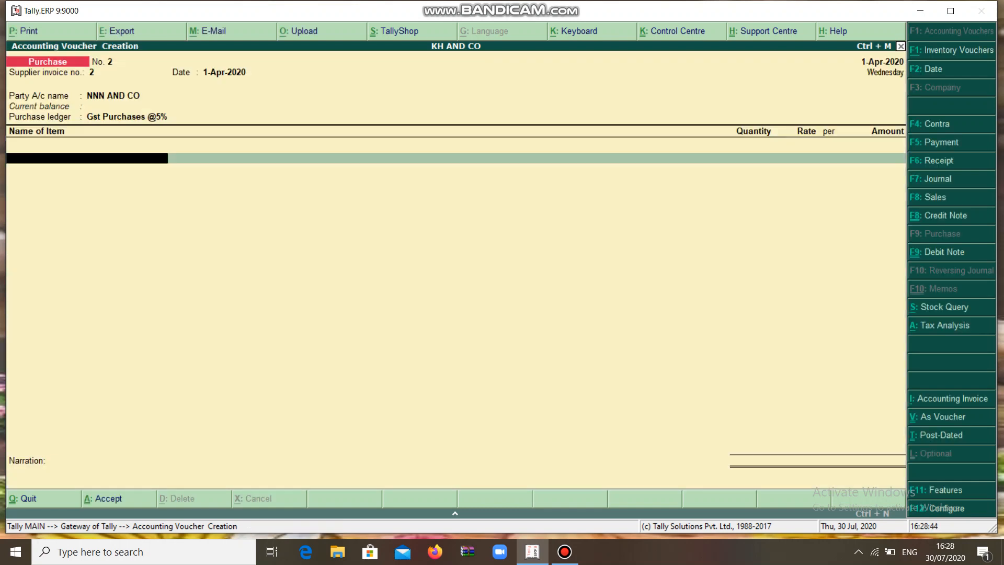
Add the stock item FROZEN VEG PRODUCTS with a quantity of 250 KGS at a rate of 500.
key(Down)
key(Down)
key(Down)
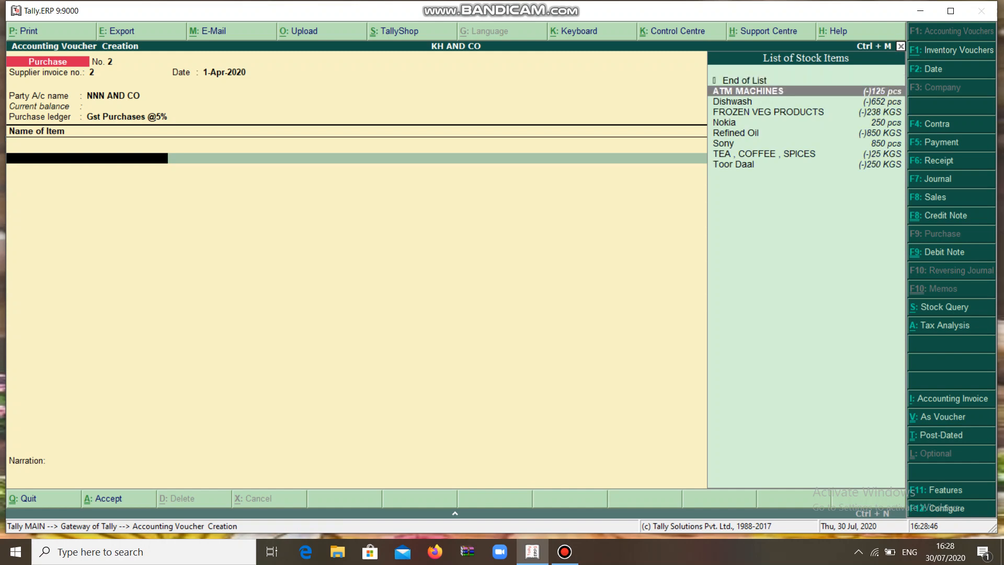
key(Return)
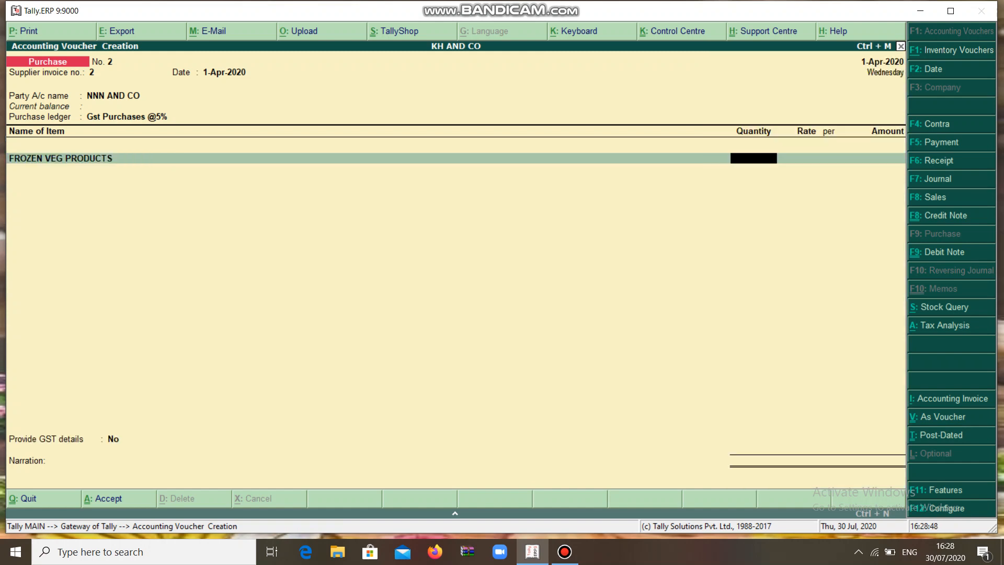
text(250)
key(Return)
text(50)
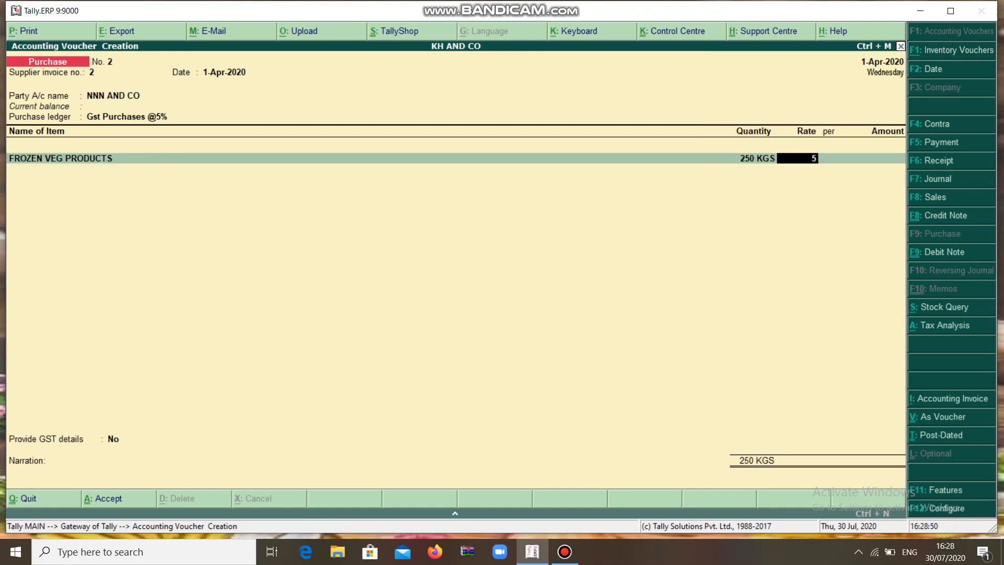
text(0)
key(Return)
key(Return)
key(Return)
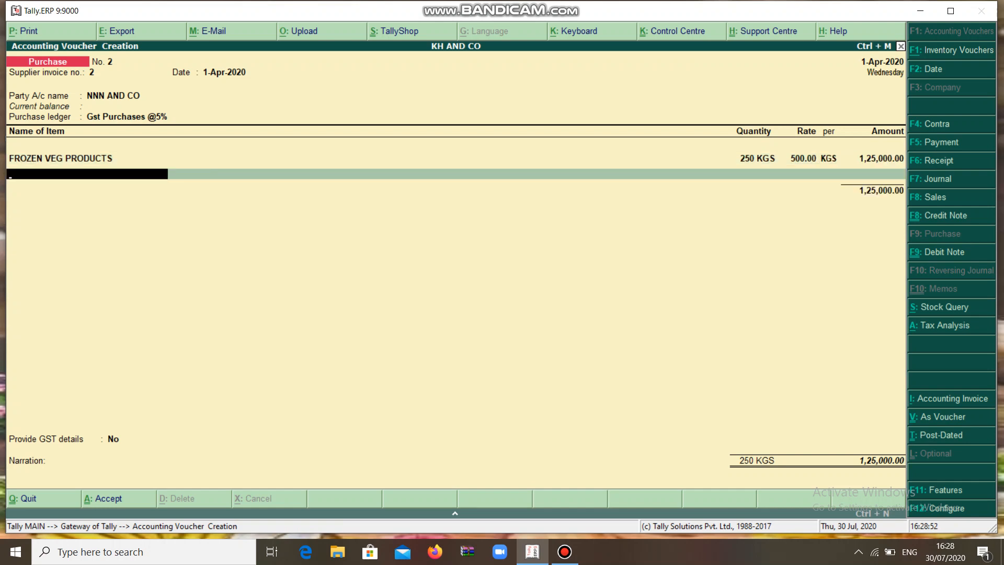
Add the stock item TEA , COFFEE , SPICES with 450 KGS at a rate of 850 and end the item list.
text(T)
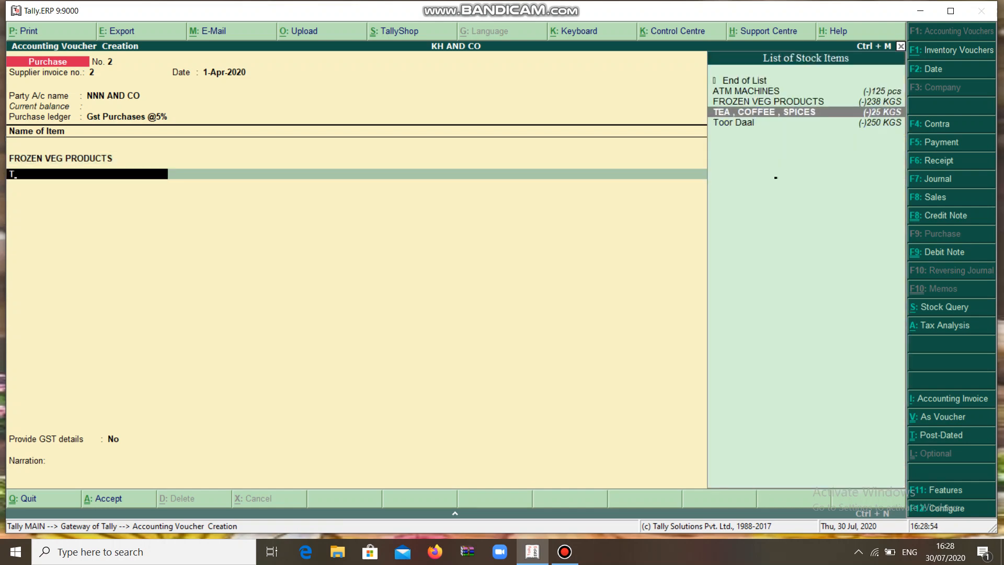
key(Return)
text(450)
key(Return)
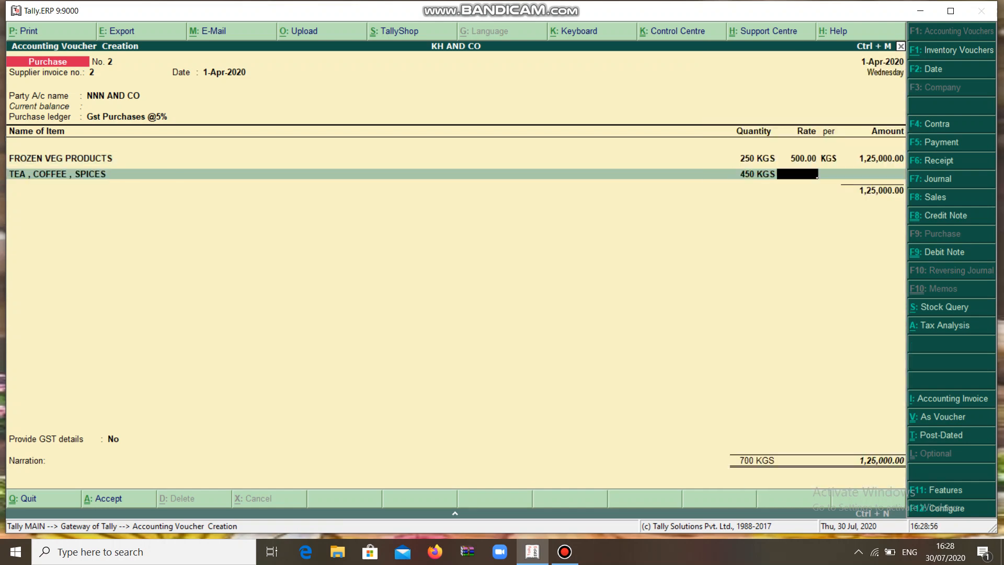
text(850)
key(Return)
key(Return)
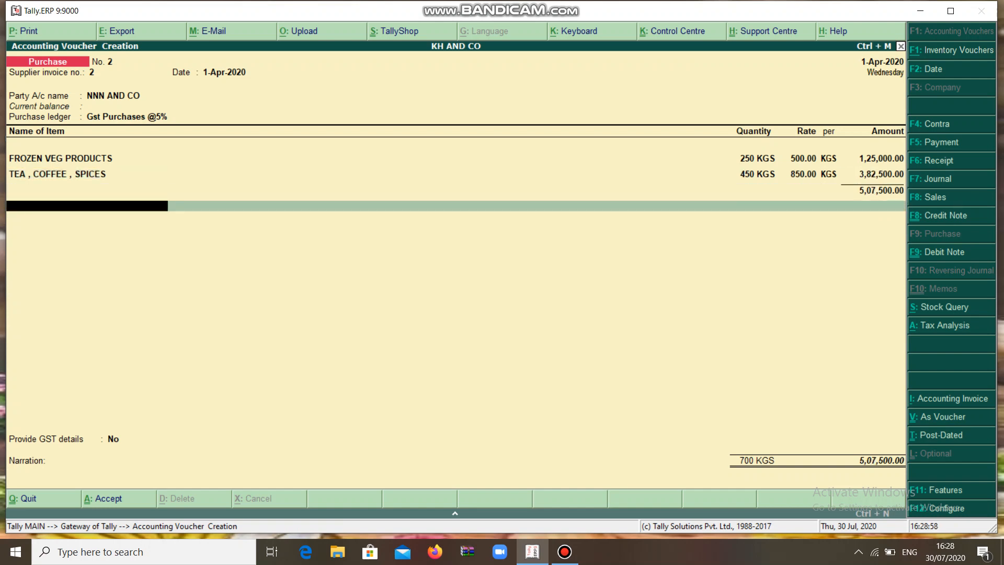
Add the Input Cgst @2.5% tax ledger below the items of the purchase voucher.
text(I)
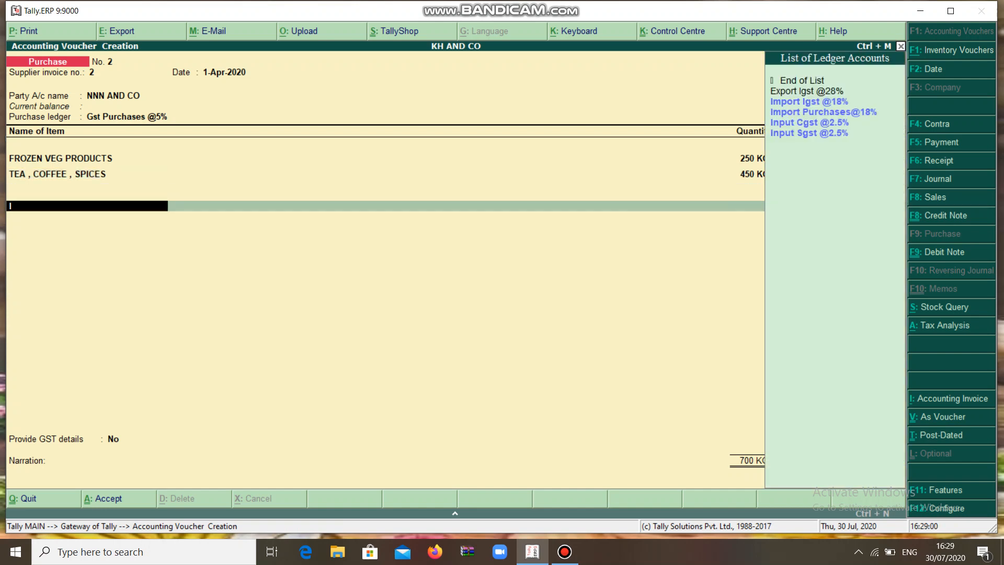
key(Down)
key(Down)
key(Down)
key(Return)
key(Return)
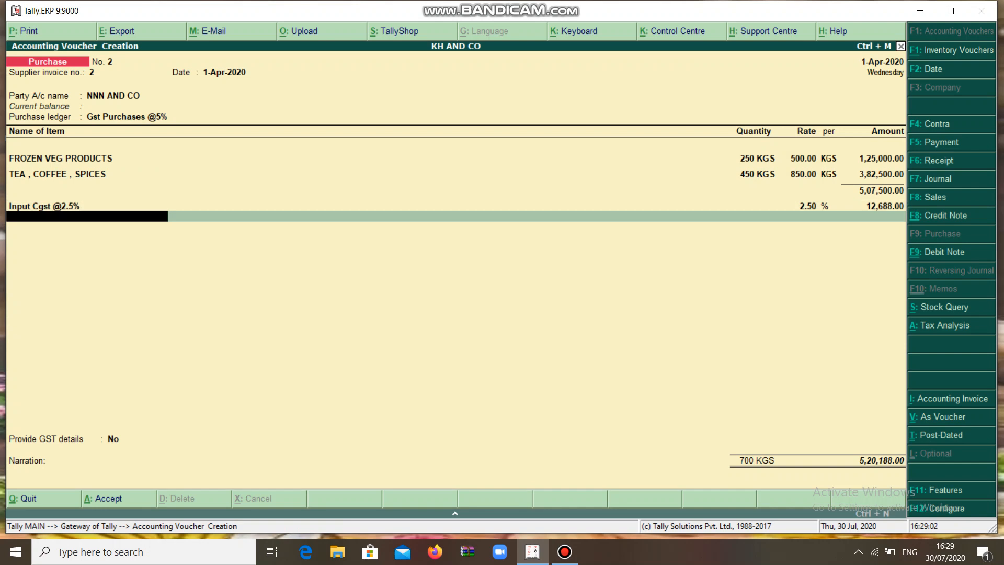
Add the Input Sgst @2.5% tax ledger to the purchase voucher.
text(I)
key(Down)
key(Down)
key(Down)
key(Down)
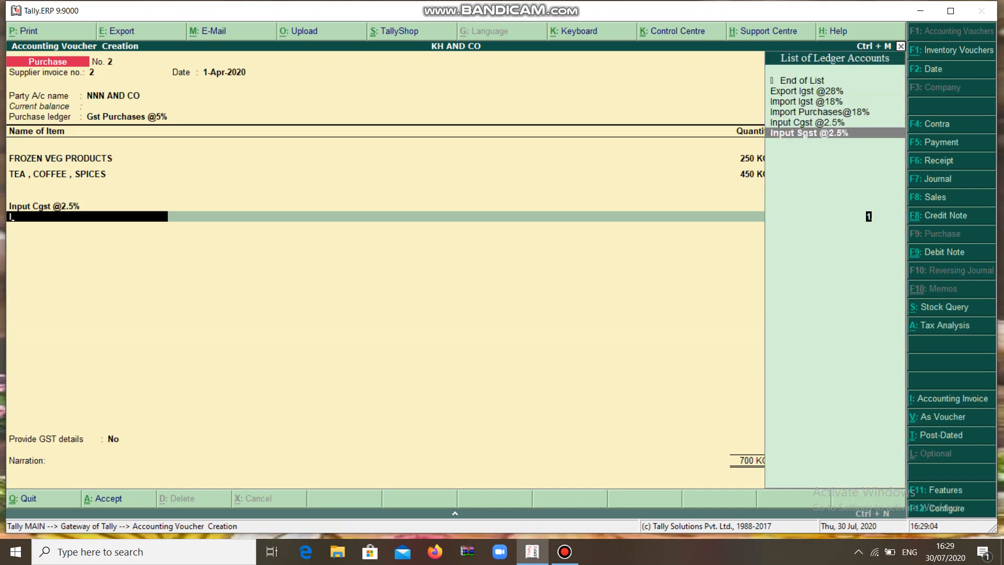
key(Return)
key(Return)
Accept the bill-wise details as New Ref 2 for the full amount and save the purchase voucher.
key(Return)
key(Return)
key(Return)
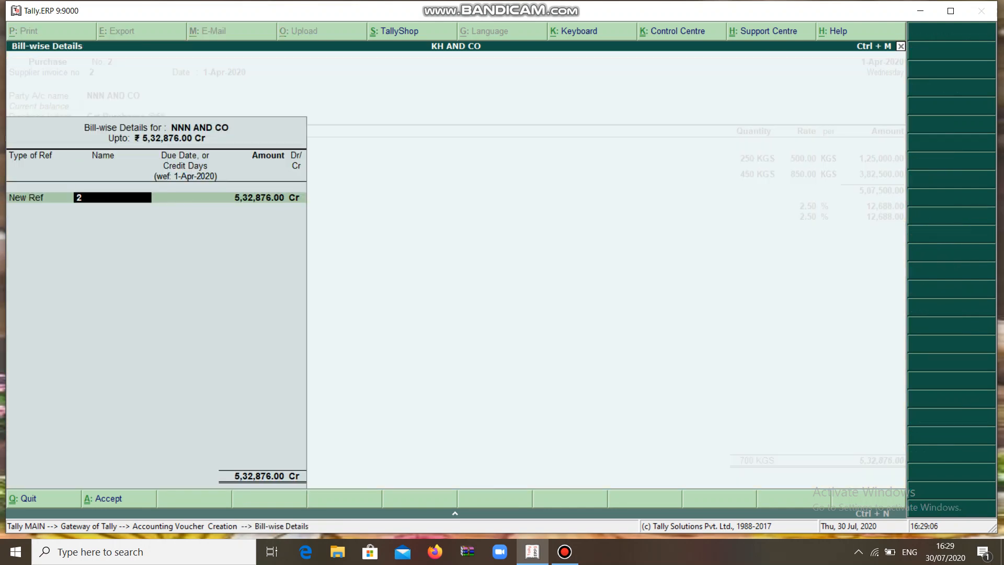
key(Return)
key(Return)
key(Return)
key(Return)
key(Return)
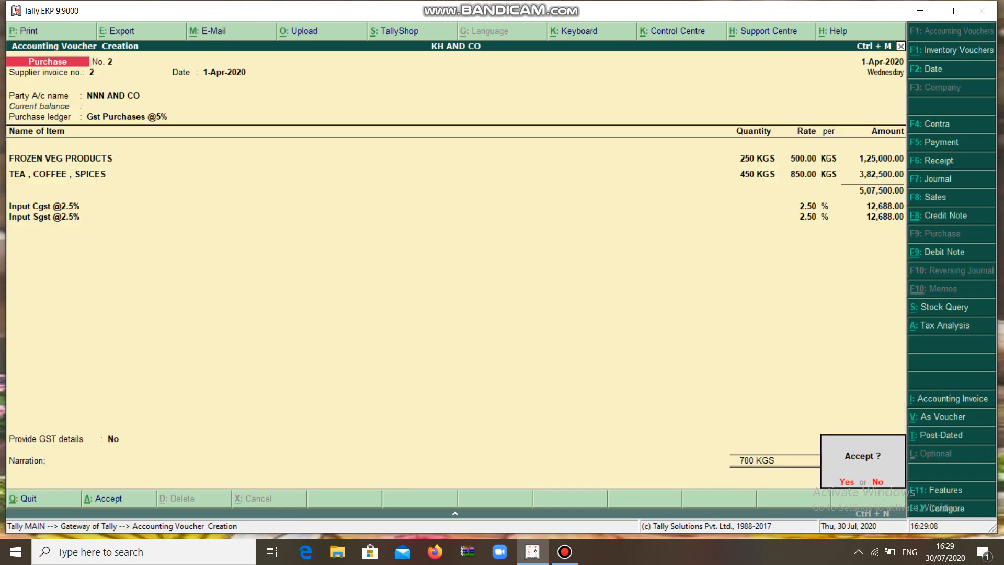
key(Return)
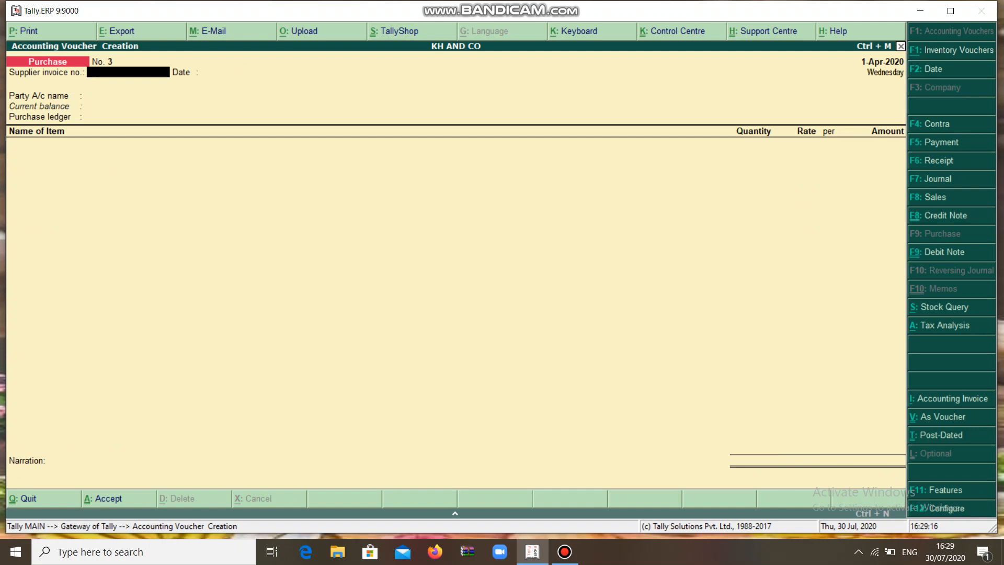
Open a Debit Note voucher against original invoice number 1 dated 1-Apr-2020 with NNN AND CO as the party account.
key(ctrl+F9)
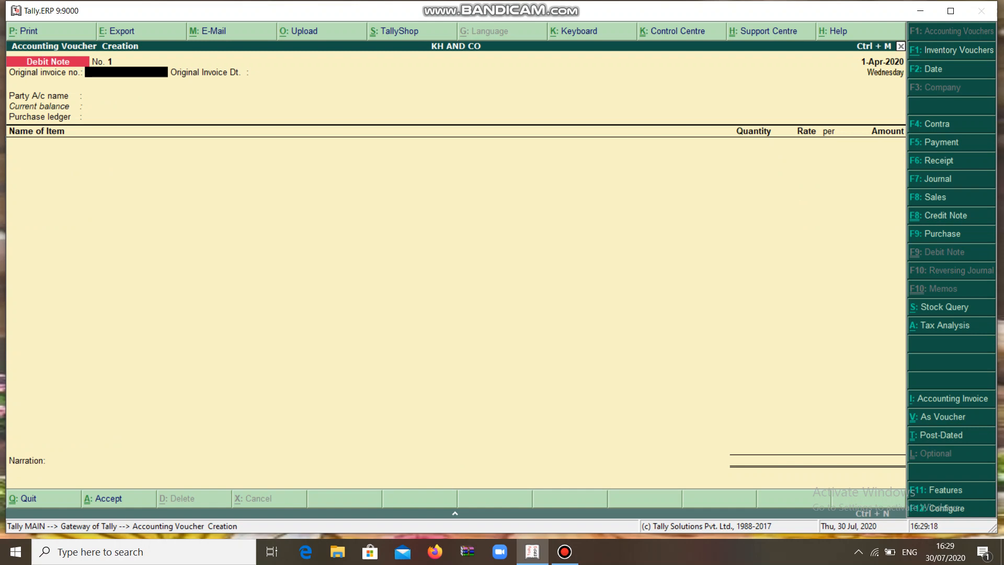
text(1)
key(Return)
key(Return)
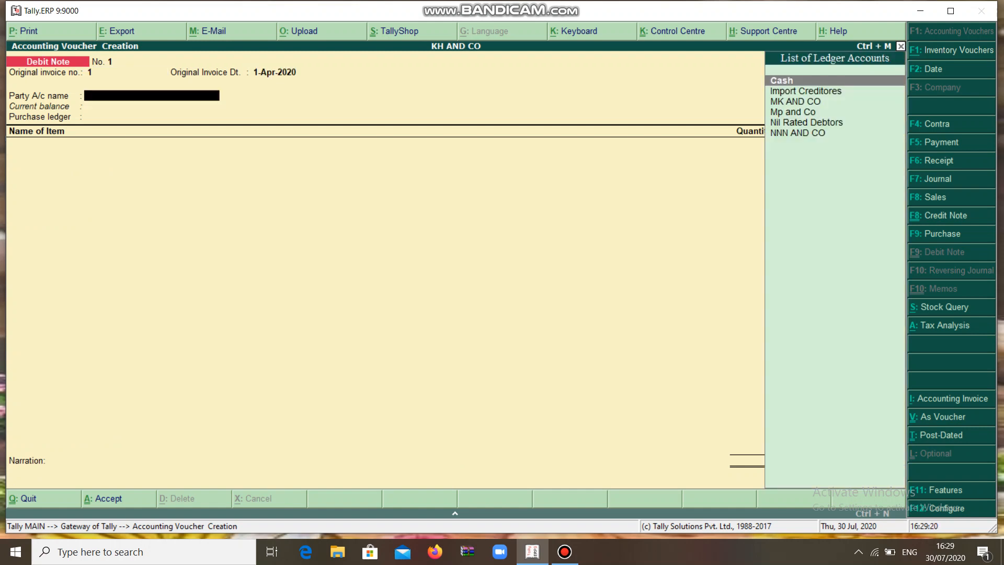
key(Down)
key(Down)
key(Down)
key(Down)
key(Down)
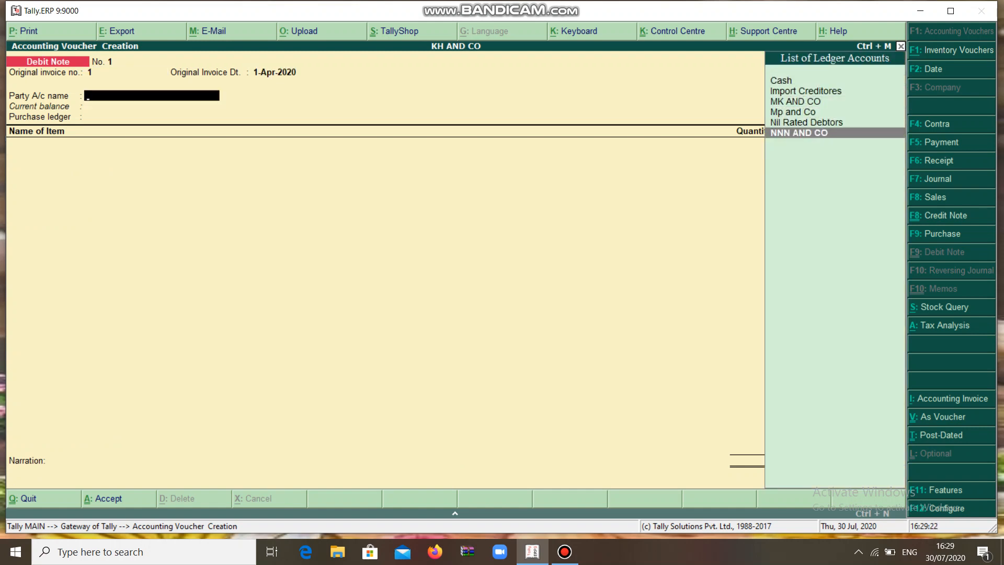
key(Return)
Accept the default party details in the debit note and choose Gst Purchases @5% as its purchase ledger.
key(Return)
key(Return)
key(Return)
key(Return)
key(Return)
key(Return)
key(Return)
key(Return)
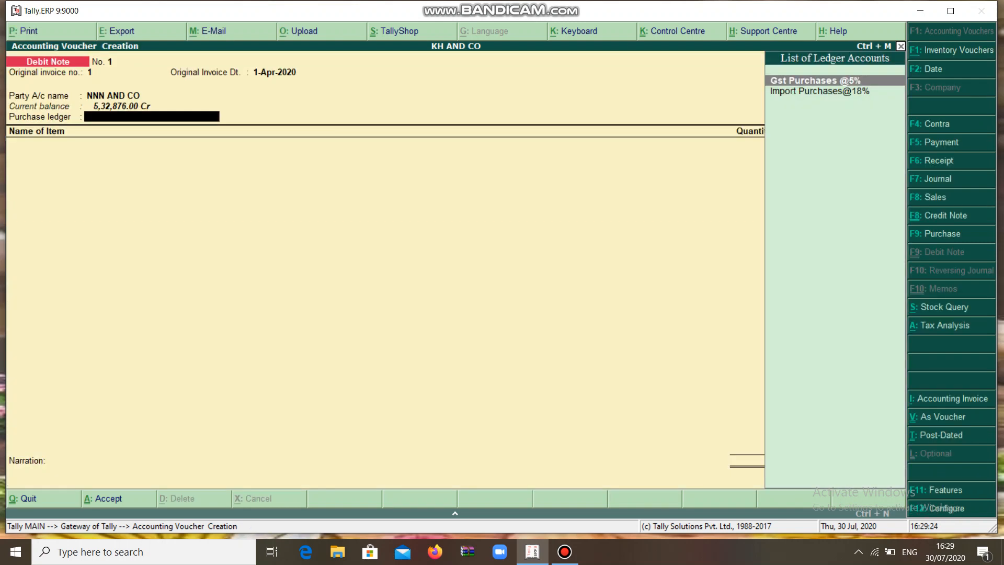
key(Return)
Set the debit note's GST classification/nature to Purchase Taxable.
key(Return)
text(P)
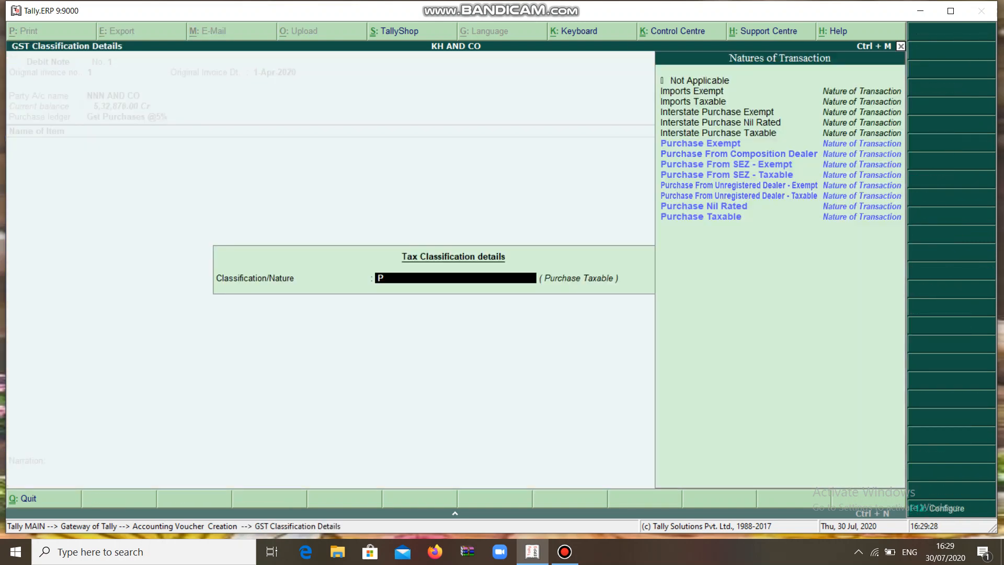
key(Down)
key(Down)
key(Down)
key(Down)
key(Down)
key(Down)
key(Down)
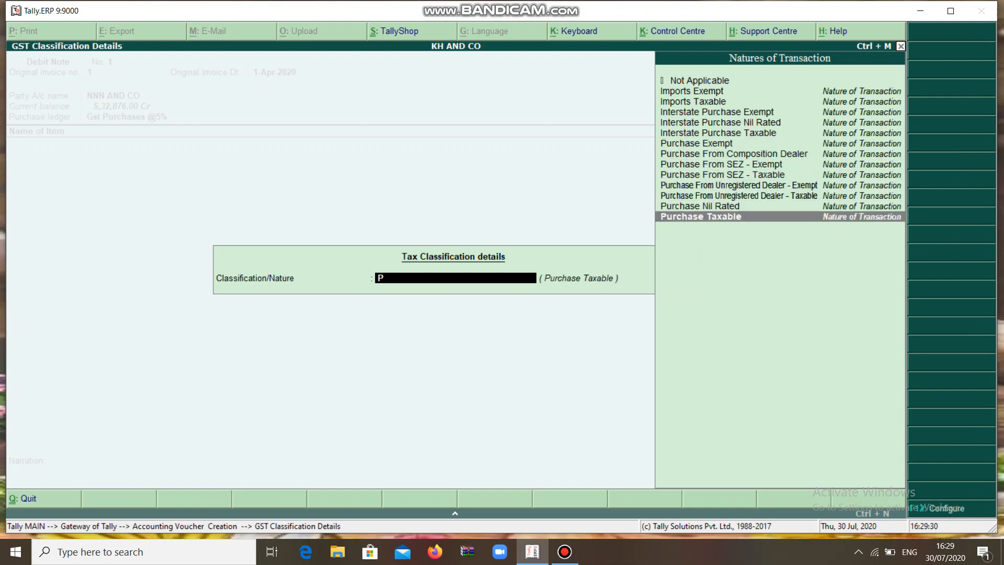
key(Return)
Add FROZEN VEG PRODUCTS to the debit note with a quantity of 100 KGS at a rate of 500.
key(Down)
key(Down)
key(Down)
key(Down)
key(Down)
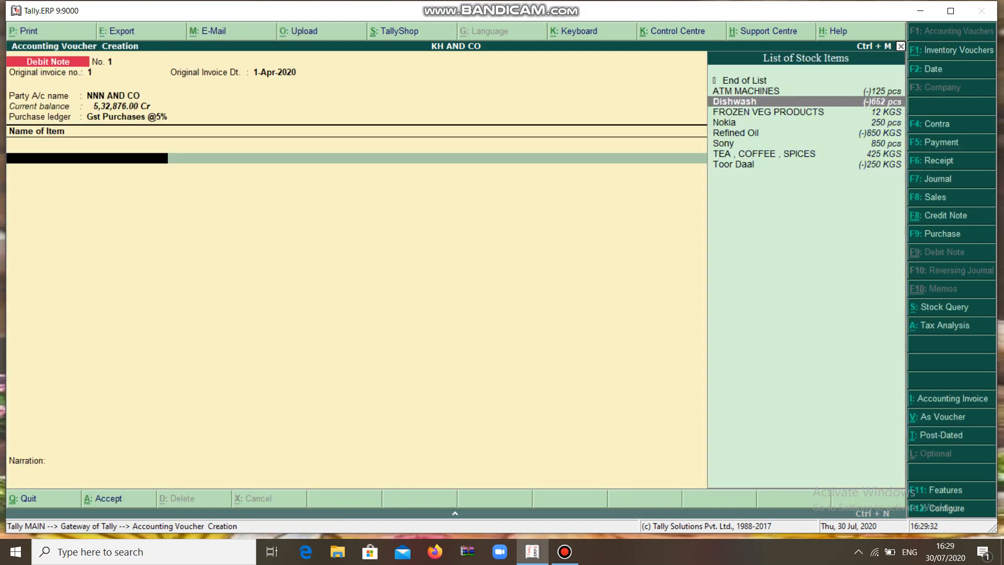
key(Up)
key(Up)
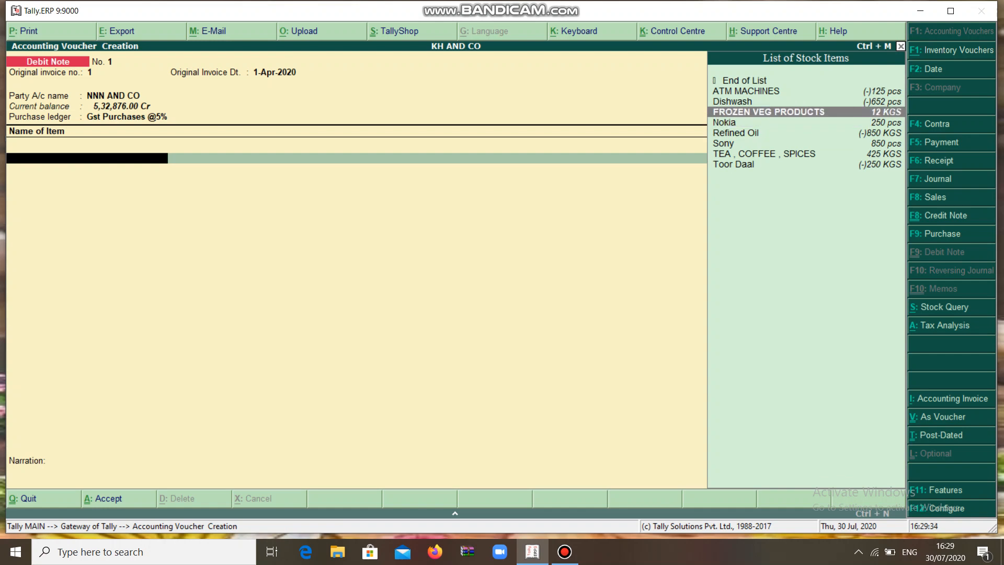
key(Return)
text(100)
key(Return)
key(Return)
key(Return)
key(Return)
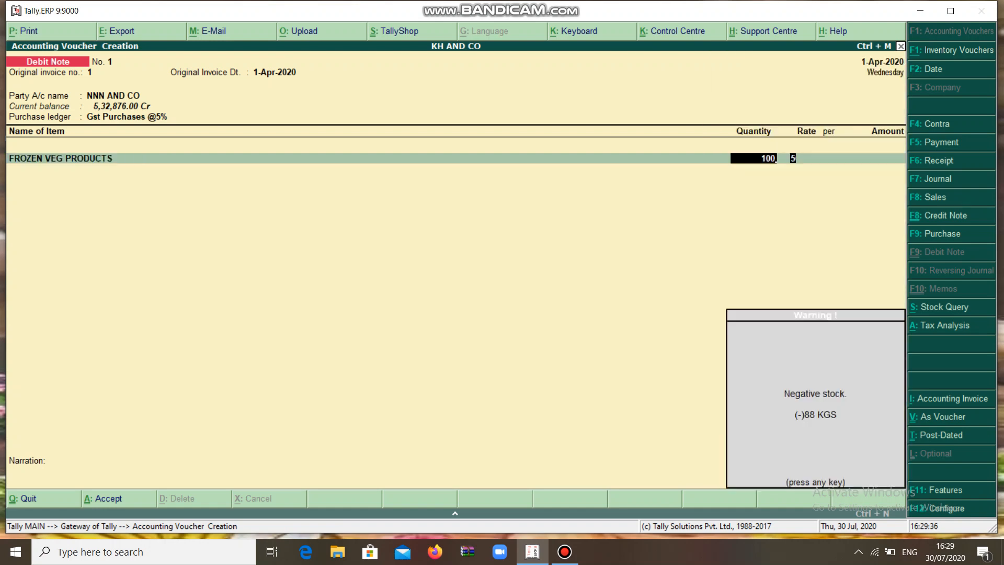
key(Return)
Add TEA , COFFEE , SPICES to the debit note with 12 KGS at a rate of 850 and end the item list.
text(T)
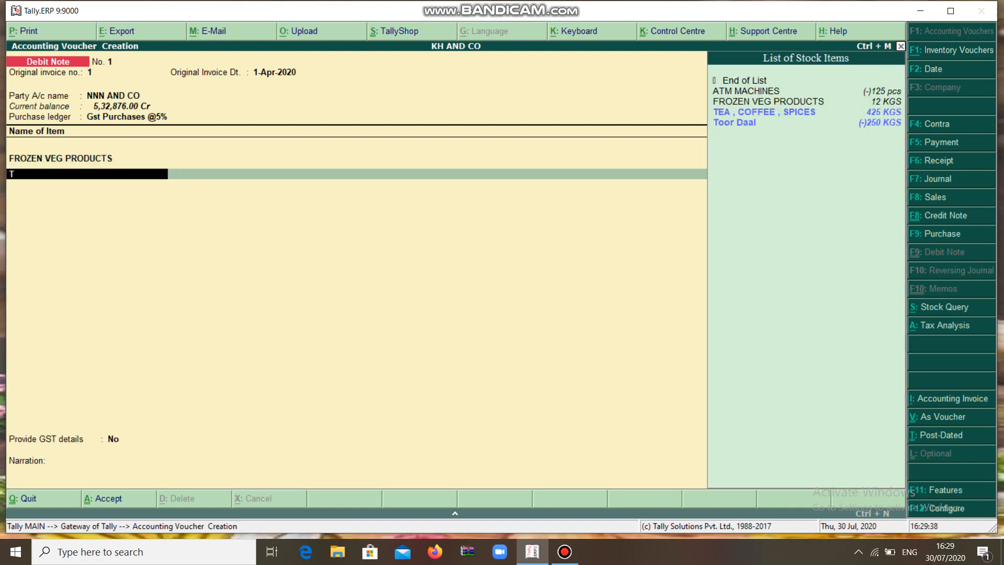
key(Down)
key(Down)
key(Up)
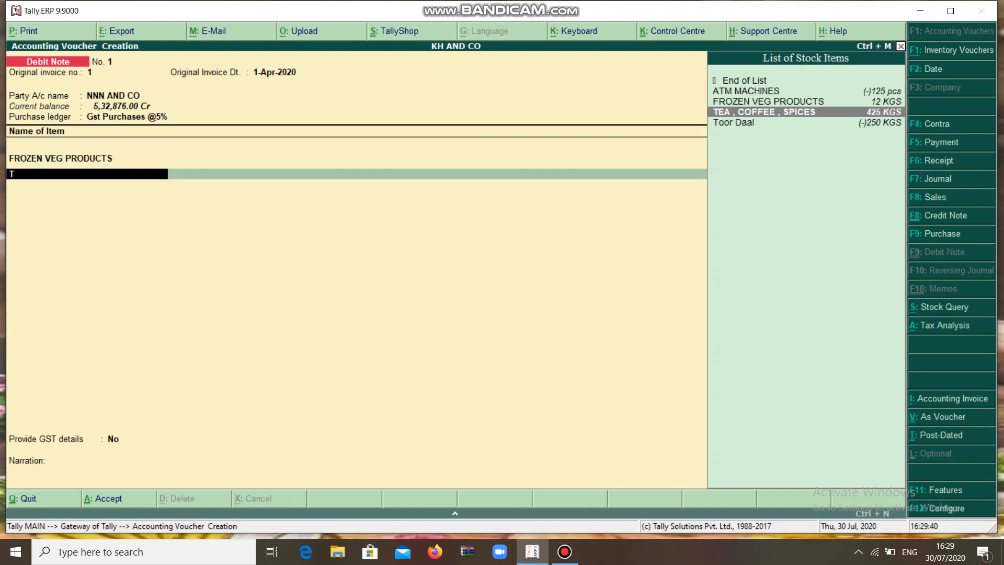
key(Return)
key(Return)
key(Return)
key(Return)
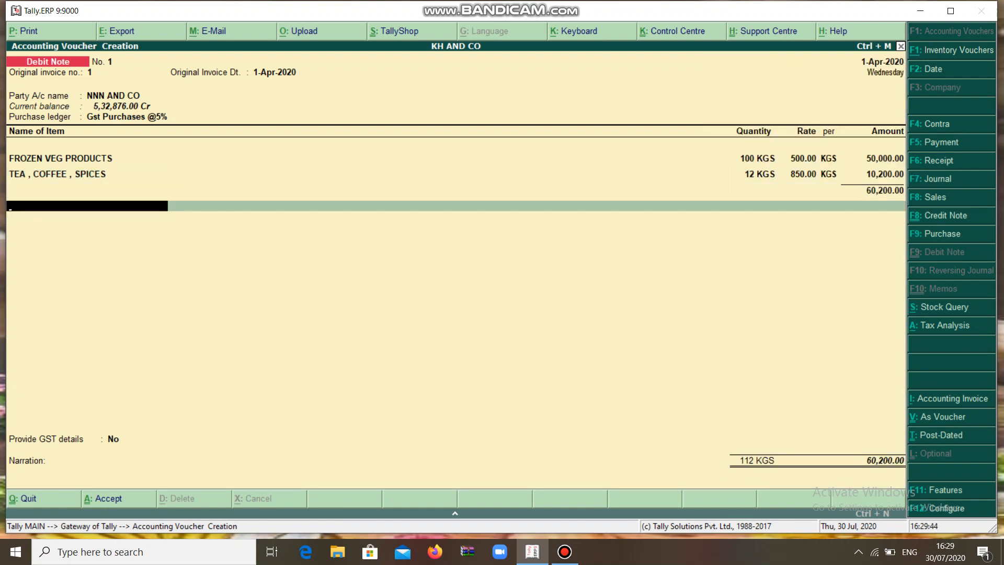
Add the Input Cgst @2.5% tax ledger below the items of the debit note.
key(Return)
key(Down)
key(Down)
key(Down)
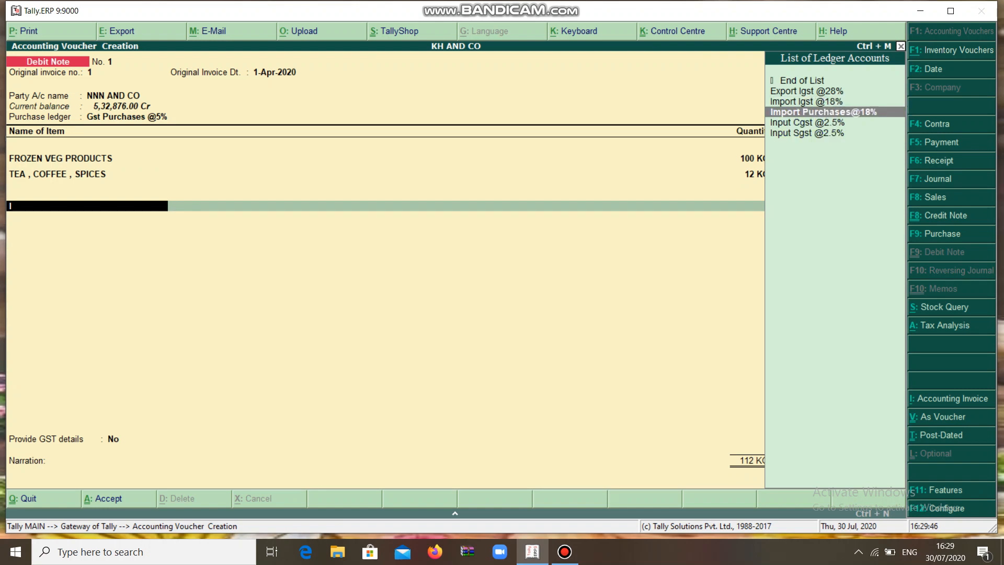
key(Return)
key(Return)
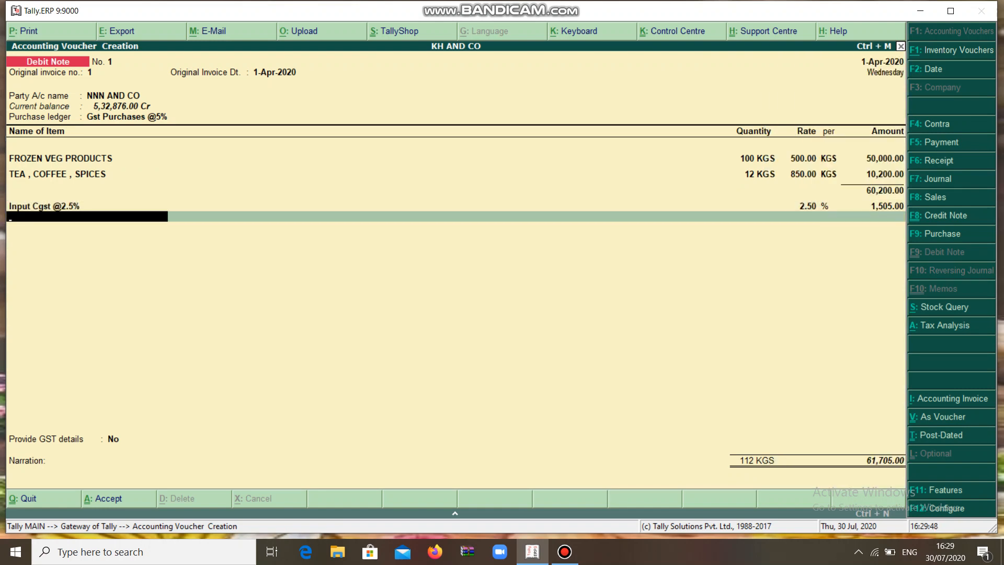
Add the Input Sgst @2.5% tax ledger below the Input Cgst line and finish the debit note's ledger entries.
text(O)
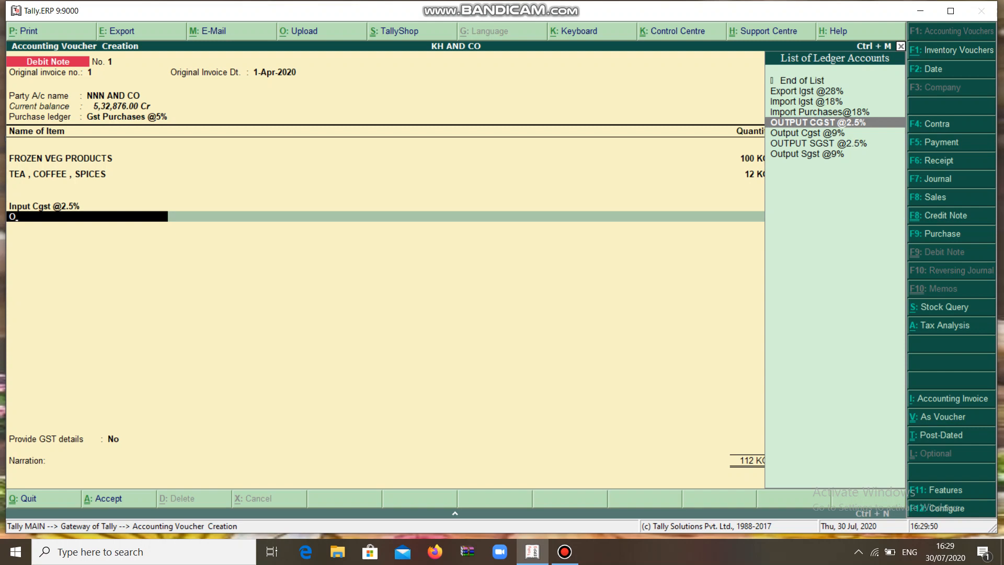
key(BackSpace)
key(Down)
key(Down)
key(Down)
key(Down)
key(Down)
key(Down)
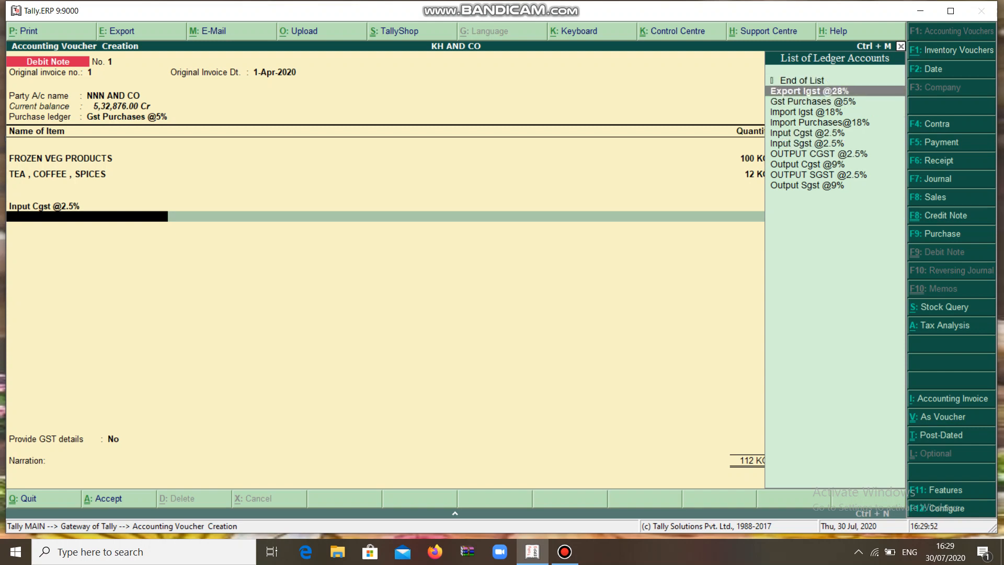
key(Return)
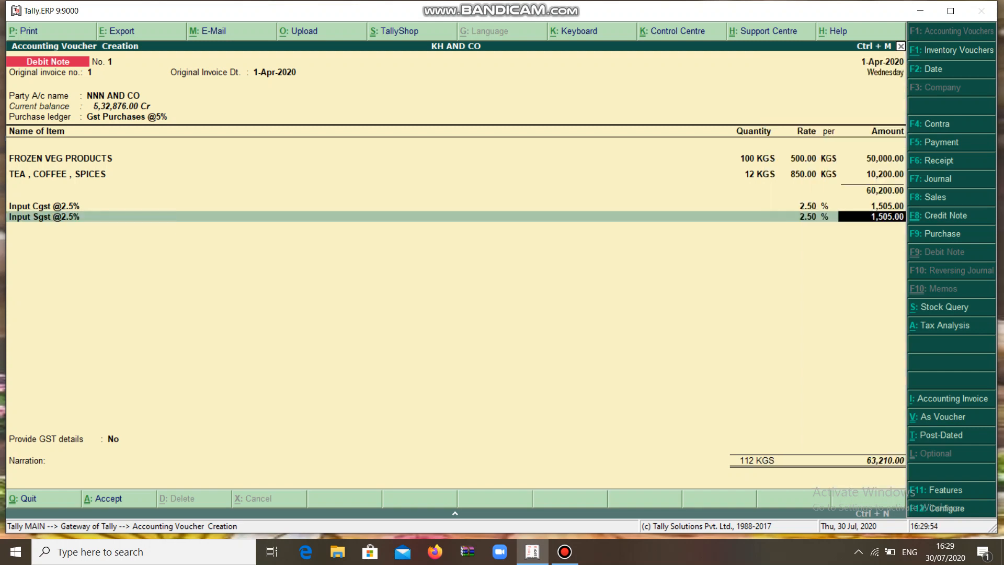
key(Return)
key(Return)
key(Return)
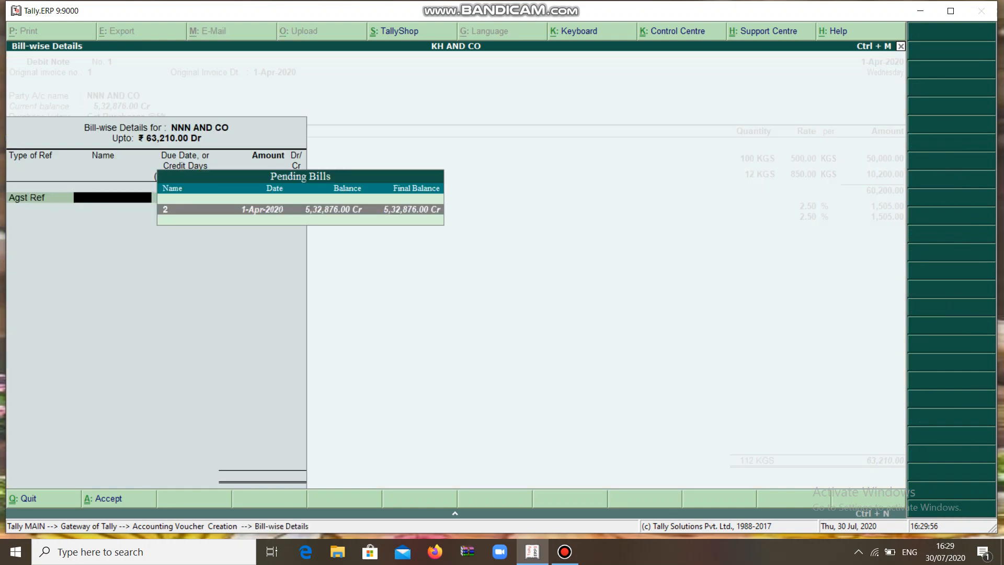
Allocate the 63,210.00 Dr for NNN AND CO as a New Ref named 1 and save the debit note.
key(BackSpace)
key(Down)
key(Return)
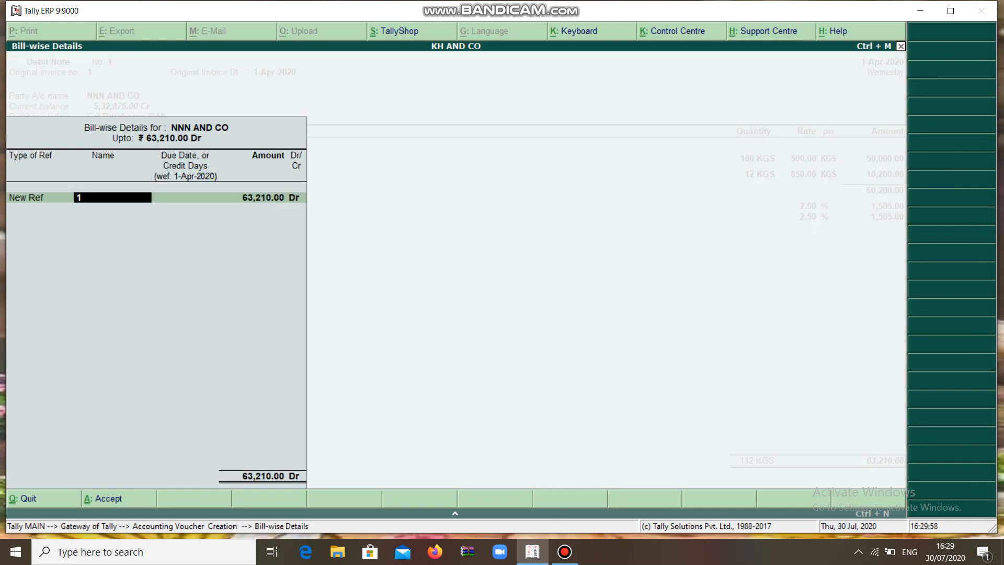
key(Return)
key(Return)
key(Return)
key(Return)
key(Return)
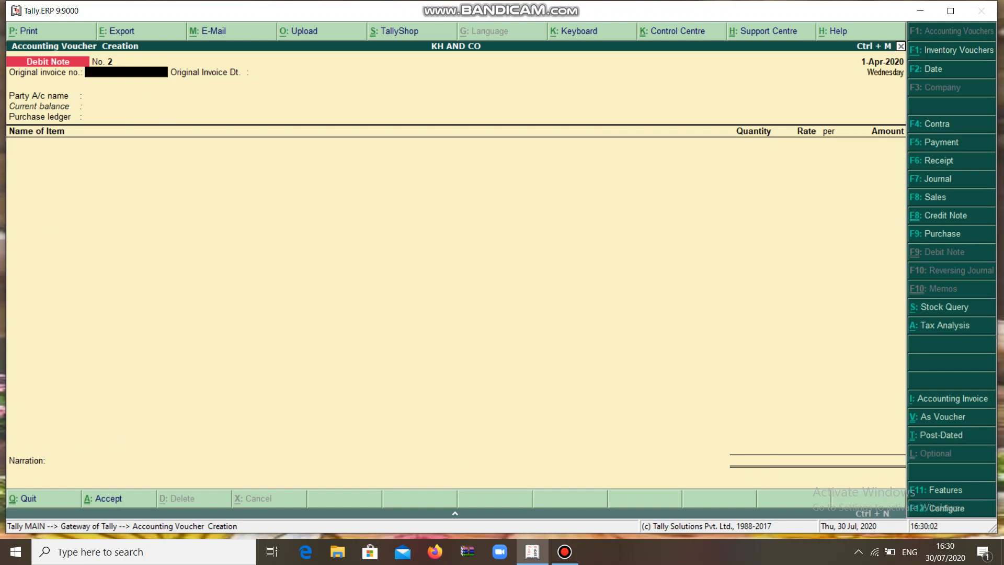
Leave voucher entry and review the Day Book's vouchers for 1-Apr-2020, including the NNN AND CO debit note.
key(Escape)
key(d)
key(Down)
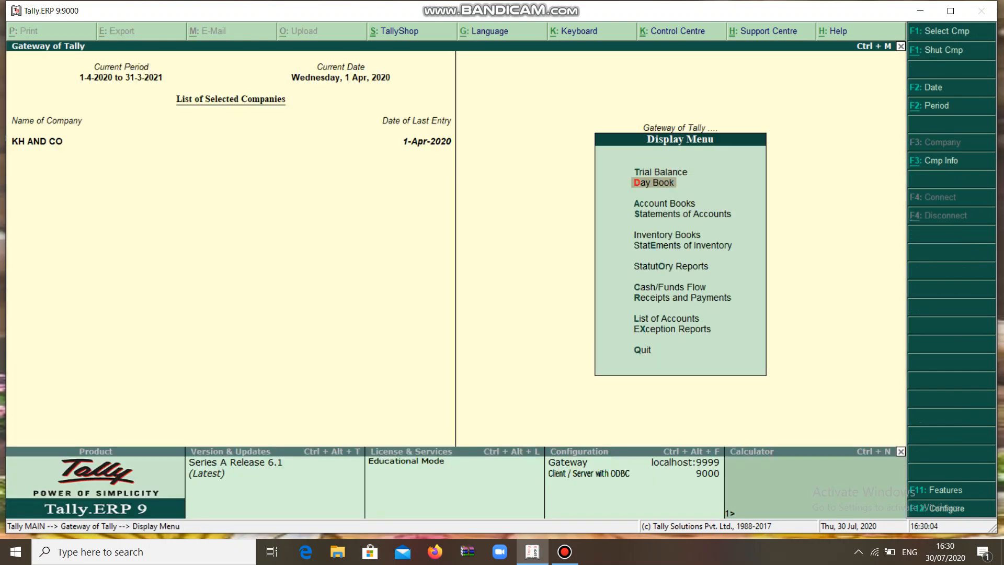
key(Return)
key(Down)
key(Down)
key(Down)
key(Down)
key(Down)
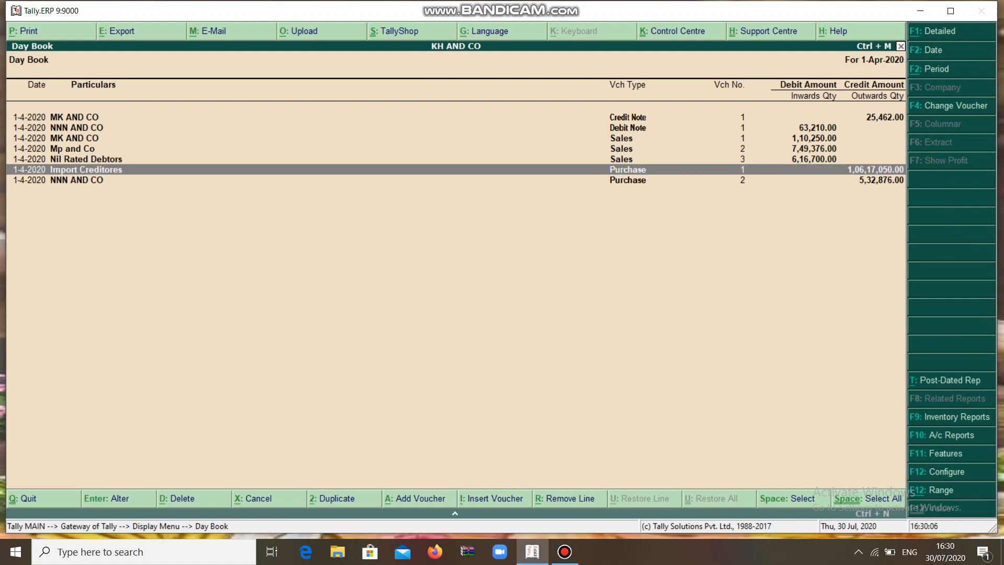
key(Up)
key(Up)
key(Up)
key(Up)
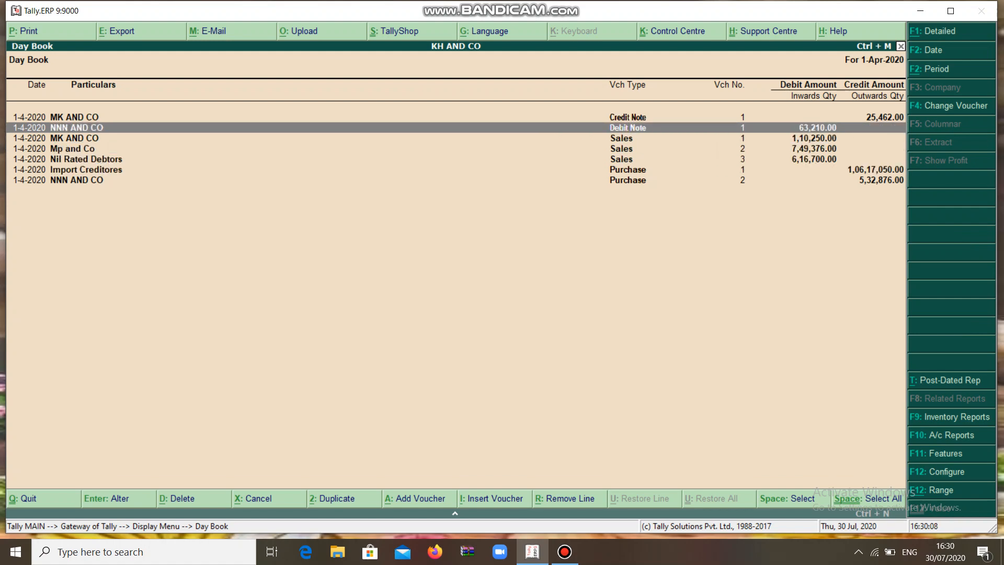
key(Escape)
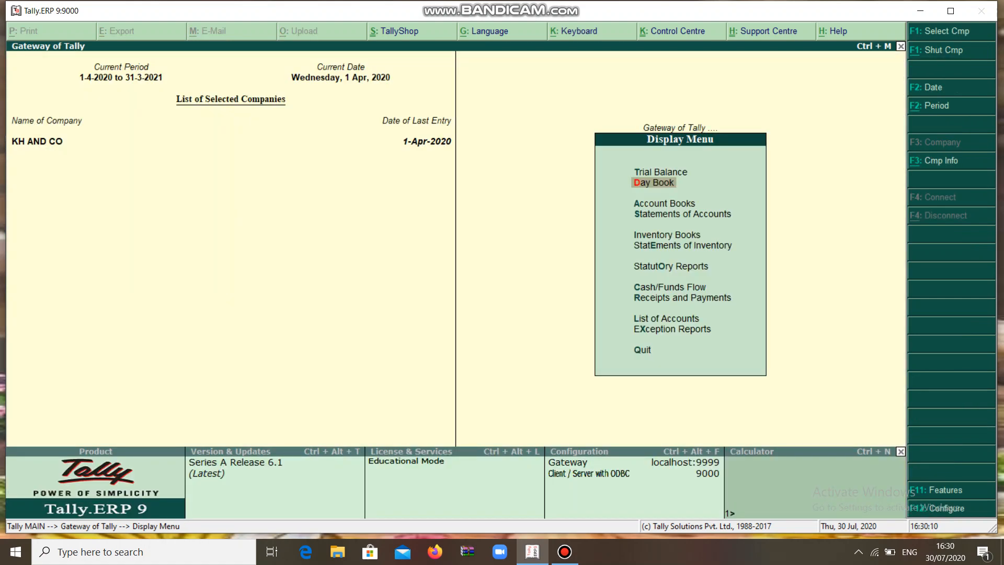
Open the GSTR-2 report from the GST statutory reports.
key(Down)
key(Down)
key(Down)
key(Down)
key(Down)
key(Down)
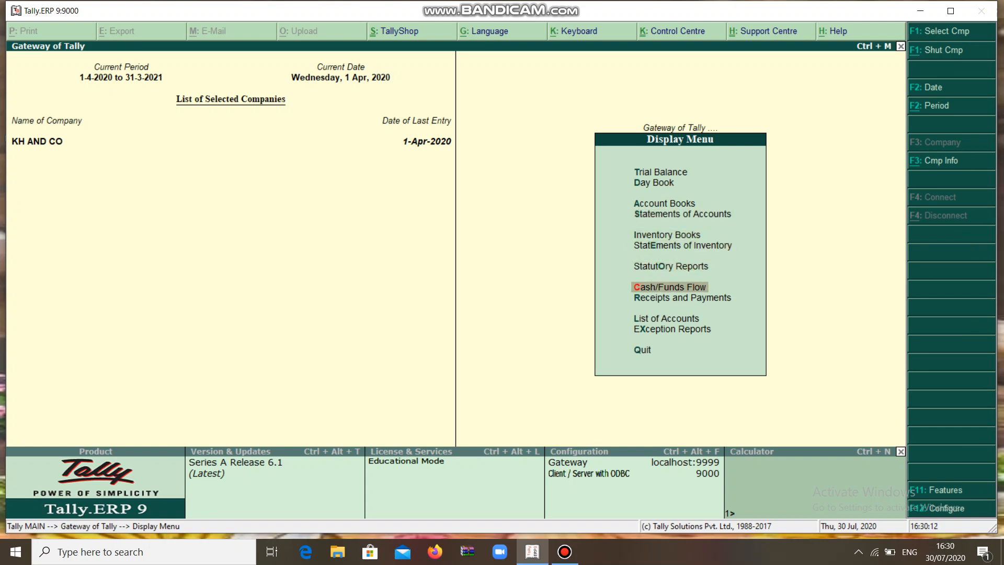
key(Up)
key(Return)
key(Return)
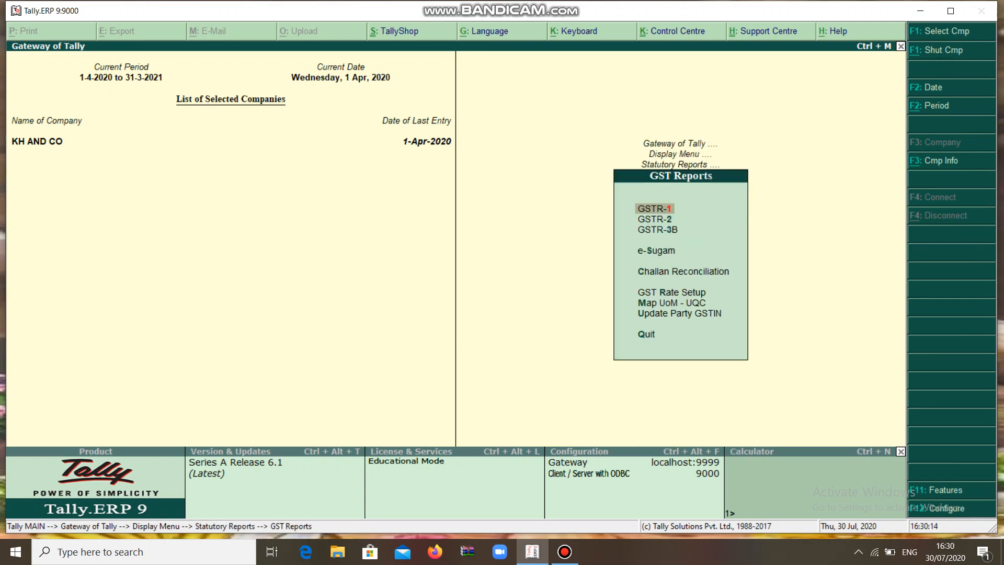
key(Down)
key(Return)
Drill down from Credit/Debit Notes in GSTR-2 to the NNN AND CO debit note voucher and leave it without altering it.
key(Down)
key(Down)
key(Down)
key(Down)
key(Down)
key(Down)
key(Down)
key(Down)
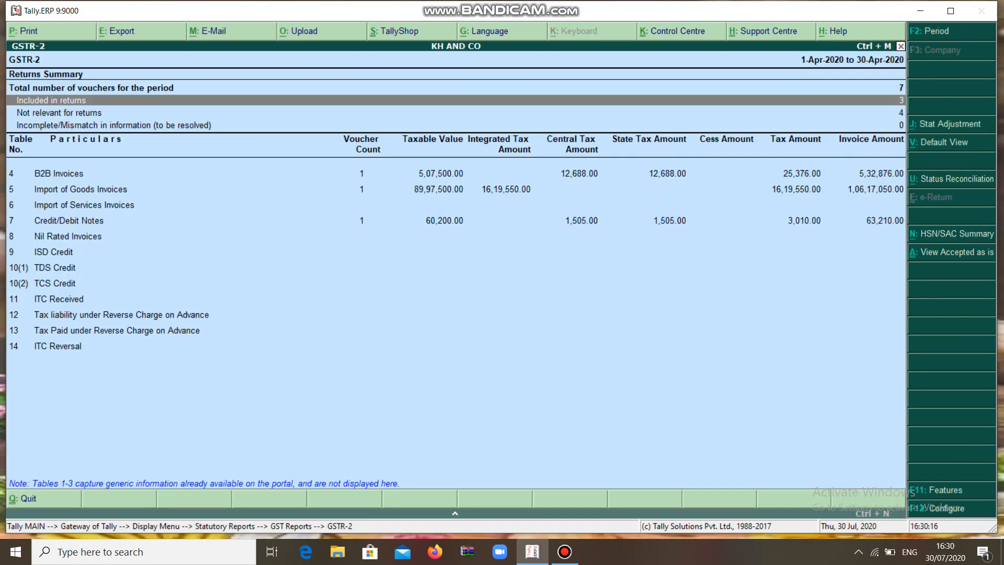
key(Up)
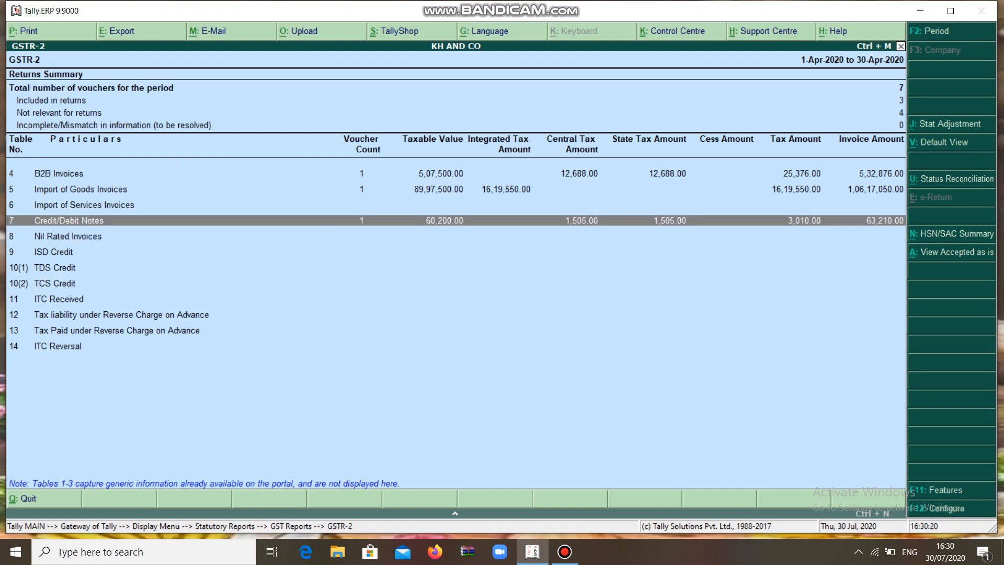
key(Return)
key(Return)
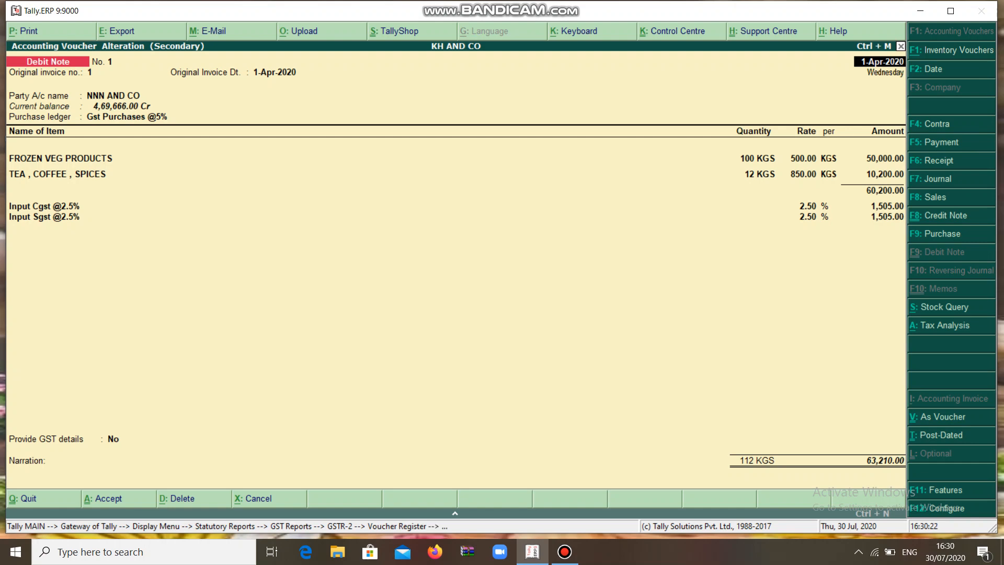
key(Escape)
key(y)
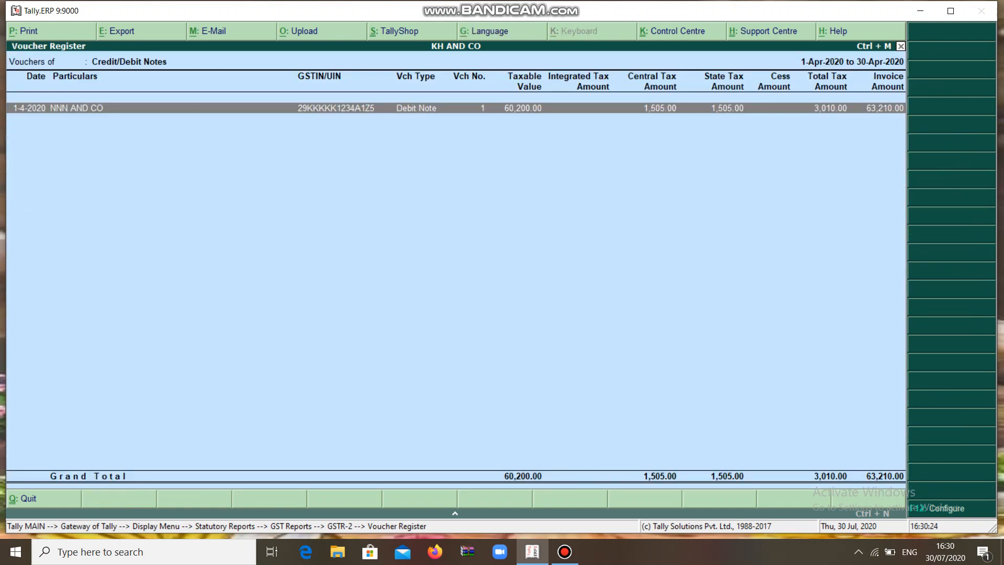
Close the GST reports and return to the Gateway of Tally main menu.
key(Escape)
key(Escape)
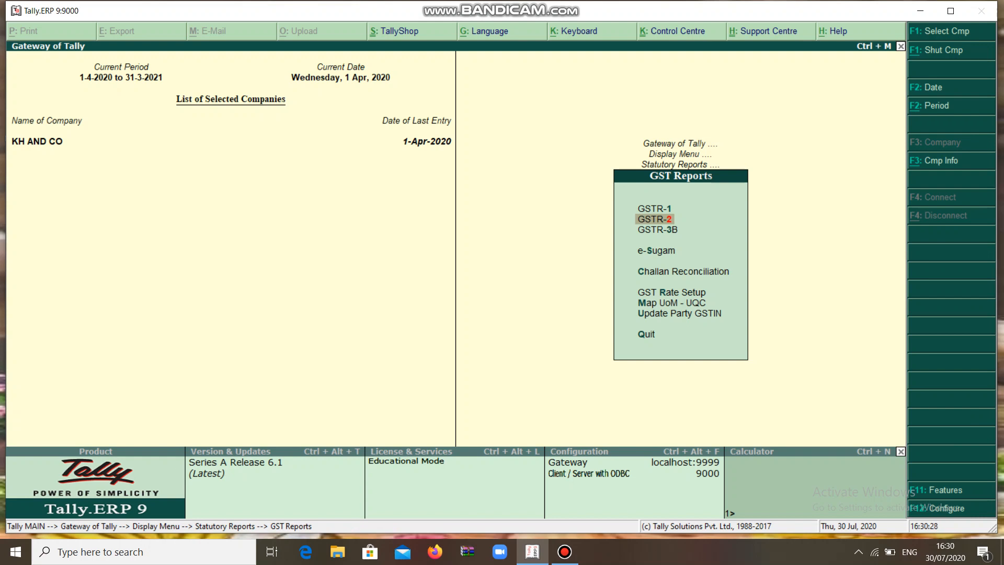
key(Escape)
key(Escape)
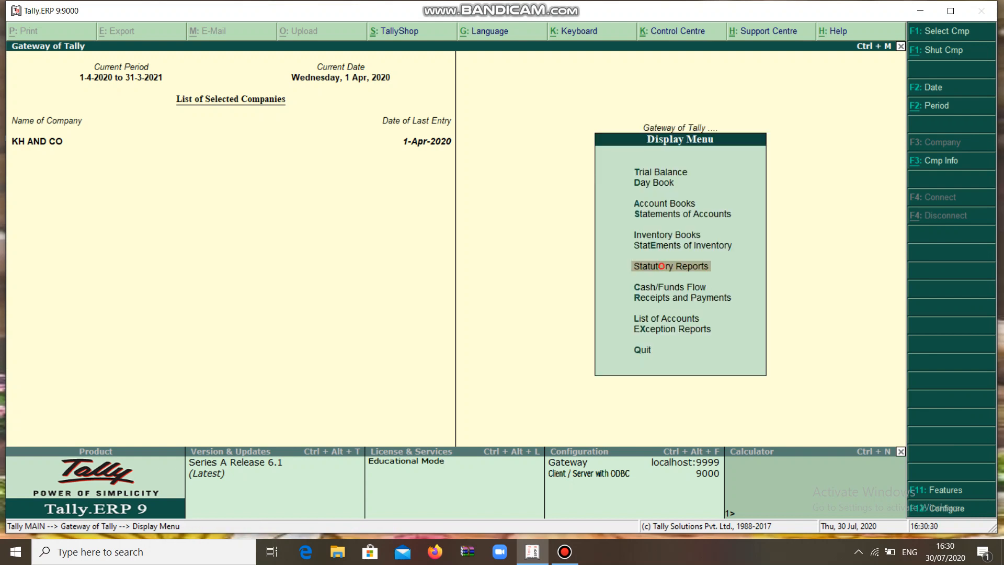
key(Escape)
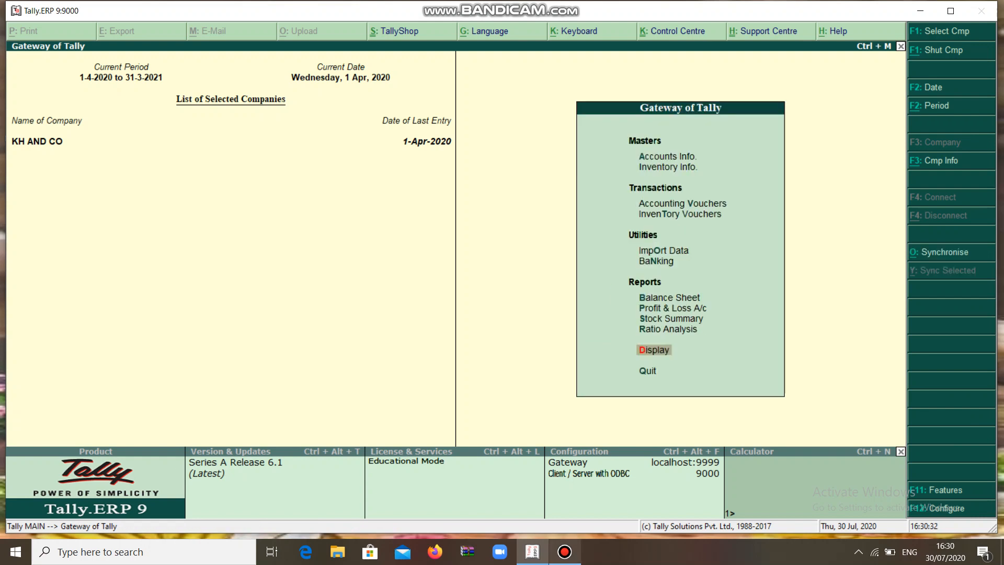
click(565, 551)
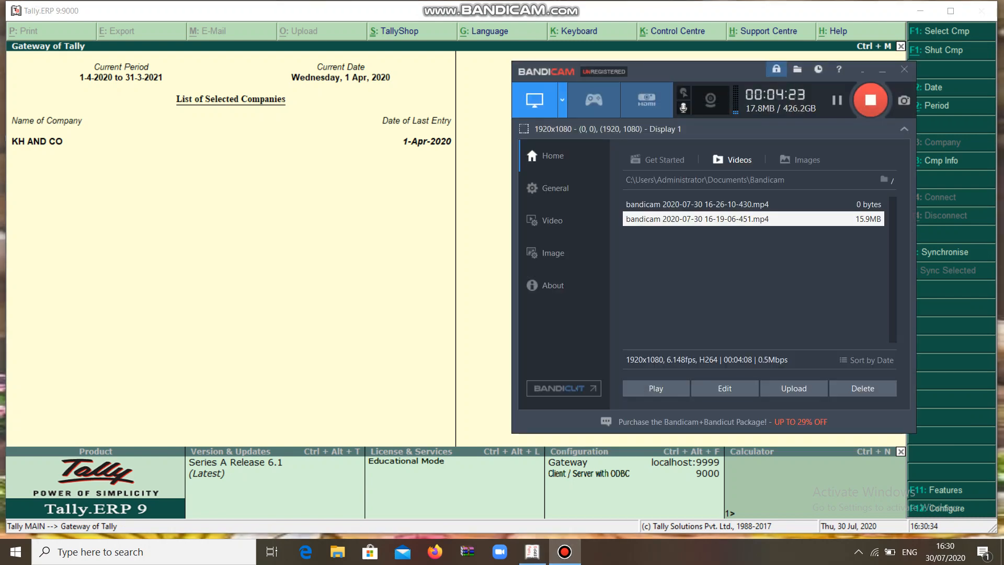